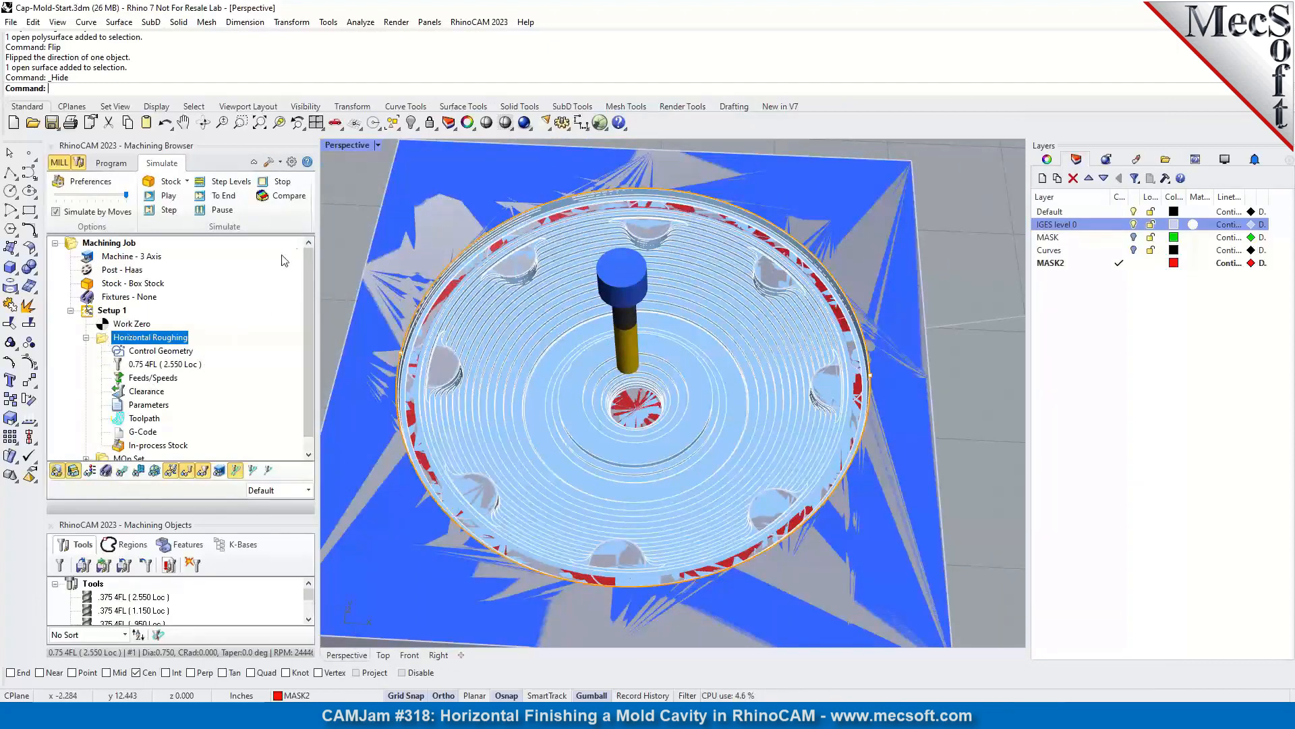
Step: Create a 3-axis Horizontal Finishing operation following Horizontal Roughing in Setup 1
click(111, 163)
scroll(657, 440, down, 3)
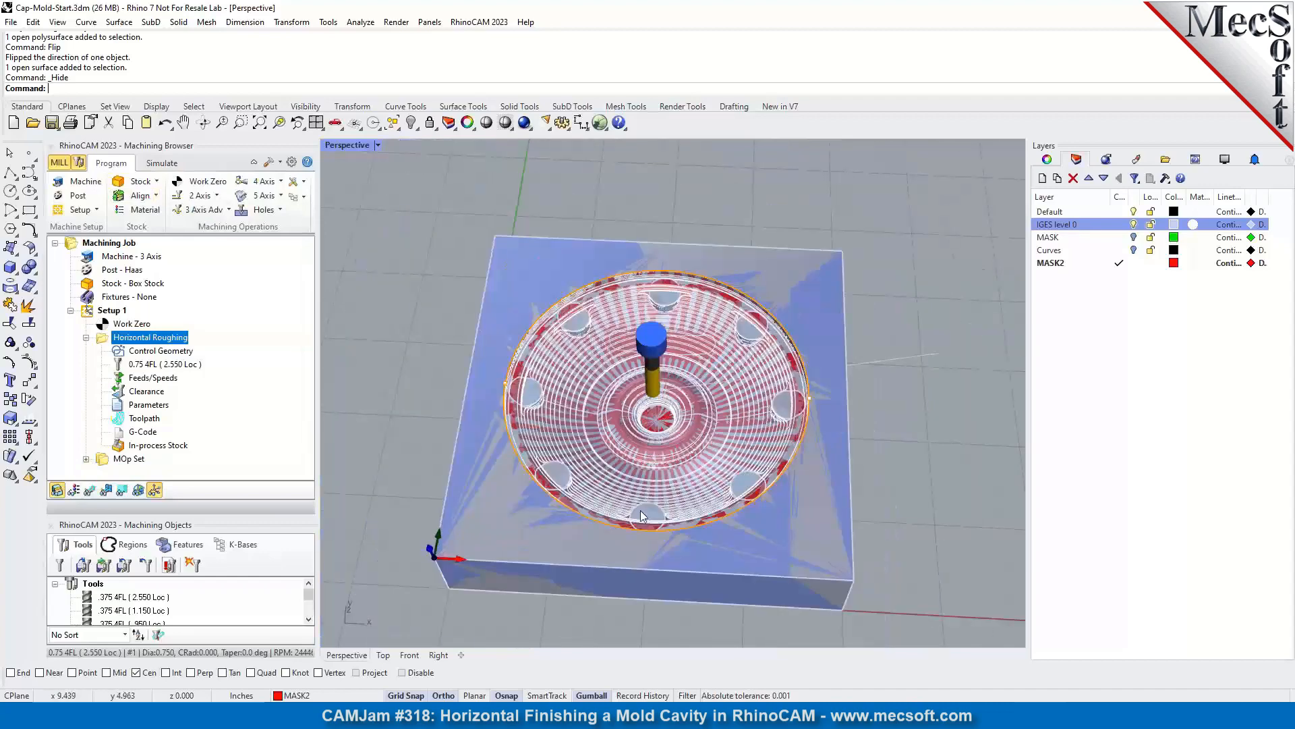
right_drag(640, 511, 642, 442)
scroll(642, 441, up, 4)
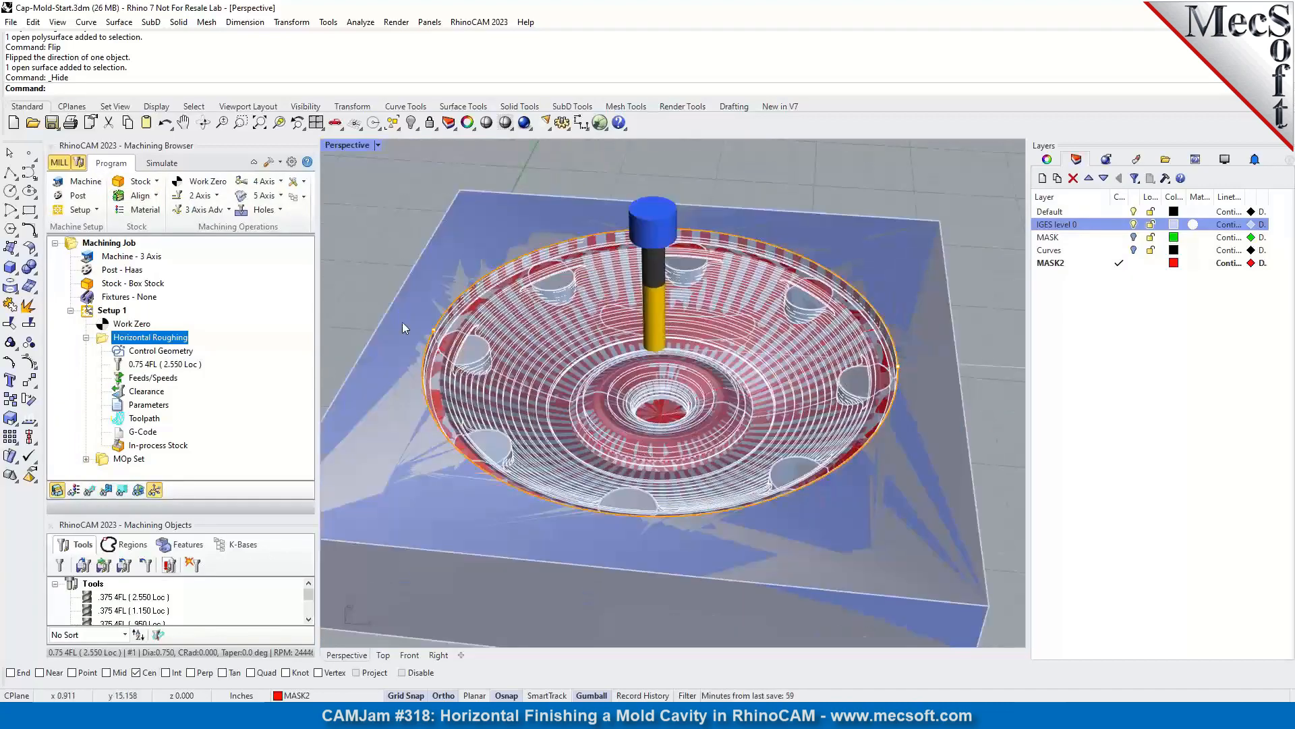
click(86, 337)
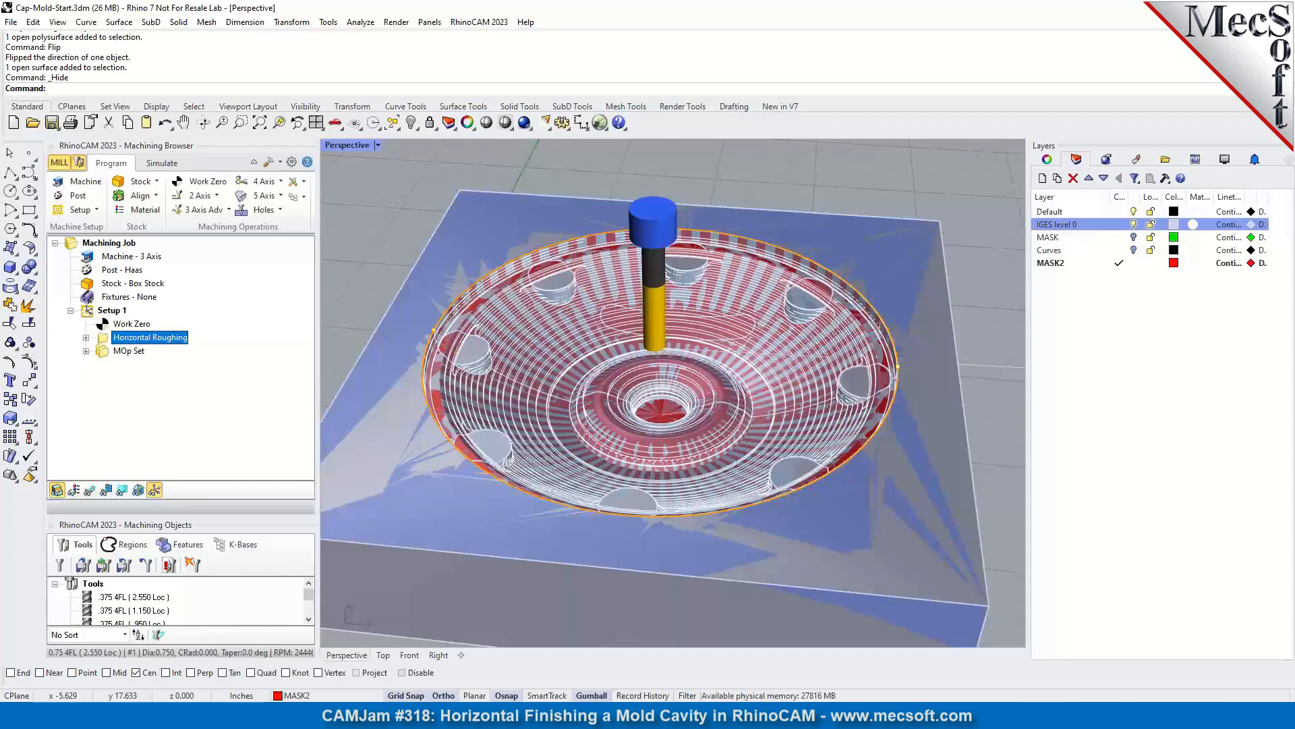
click(200, 212)
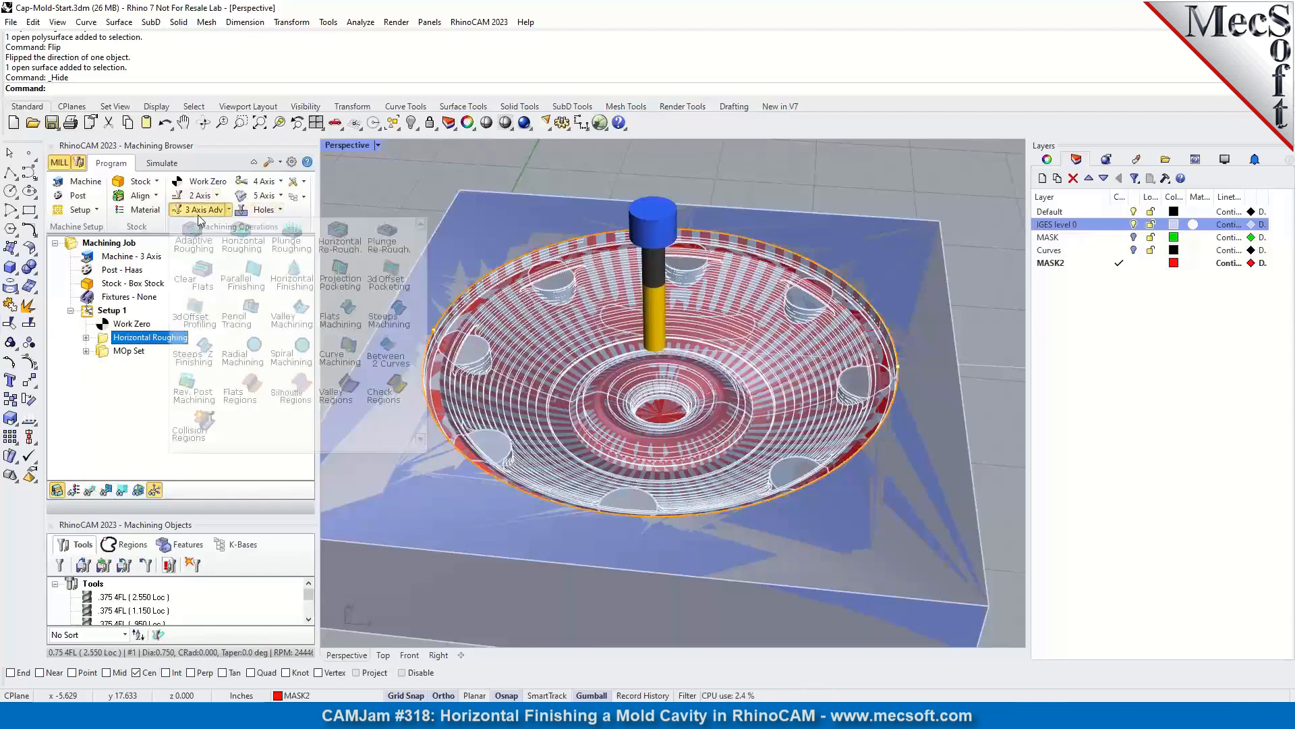
click(293, 278)
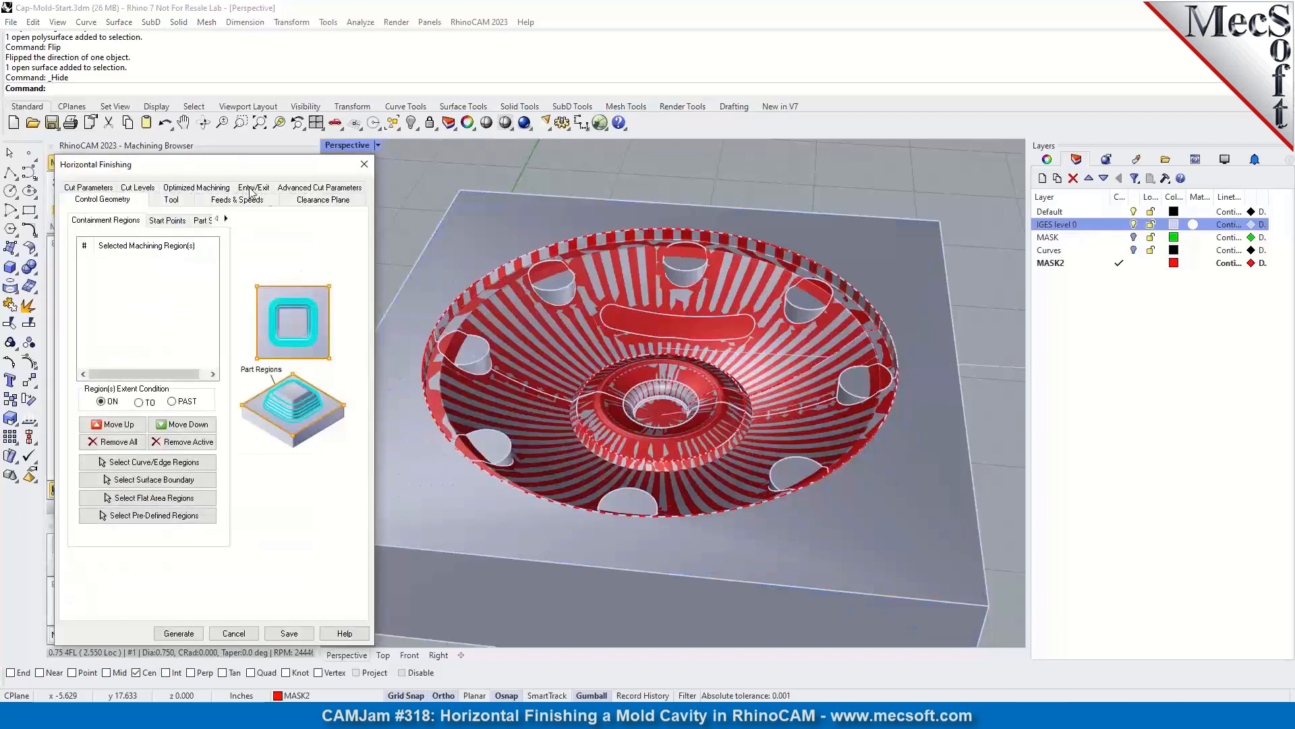
drag(223, 166, 267, 168)
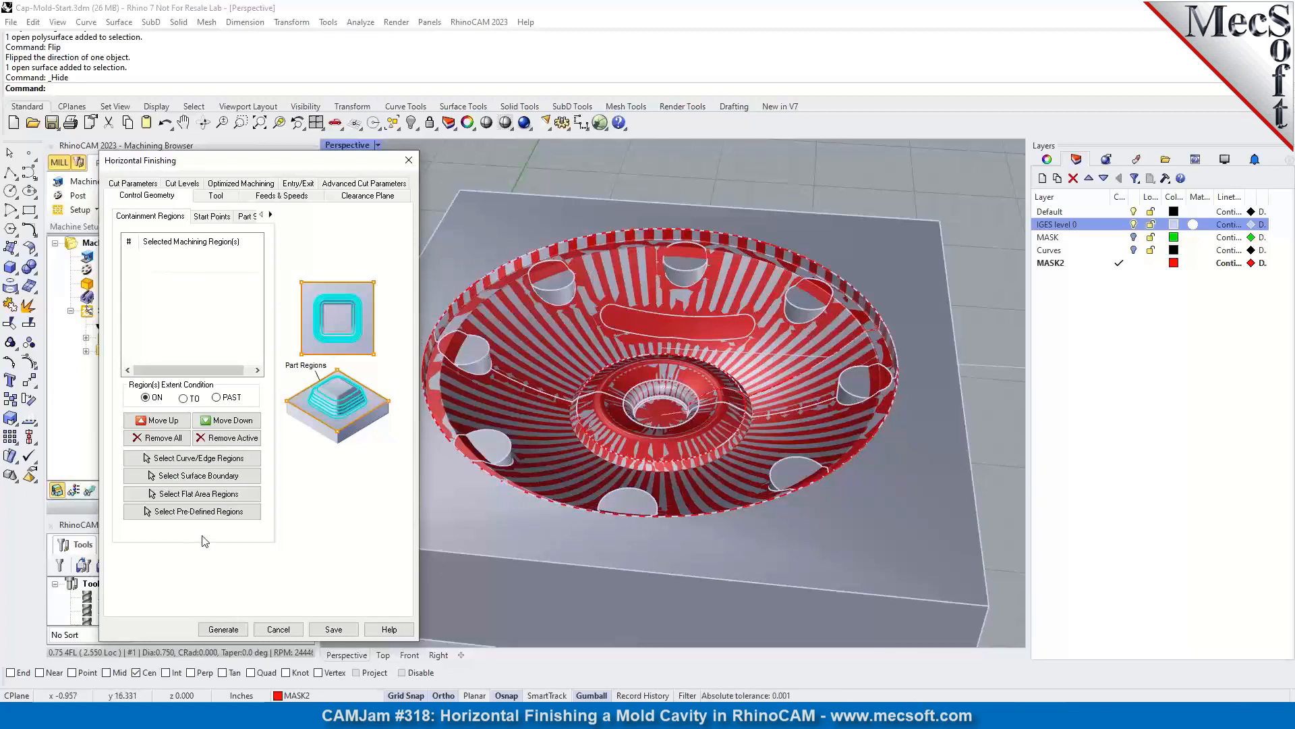
Step: Select the cavity's outer rim edge as the containment region for the Horizontal Finishing operation
click(198, 457)
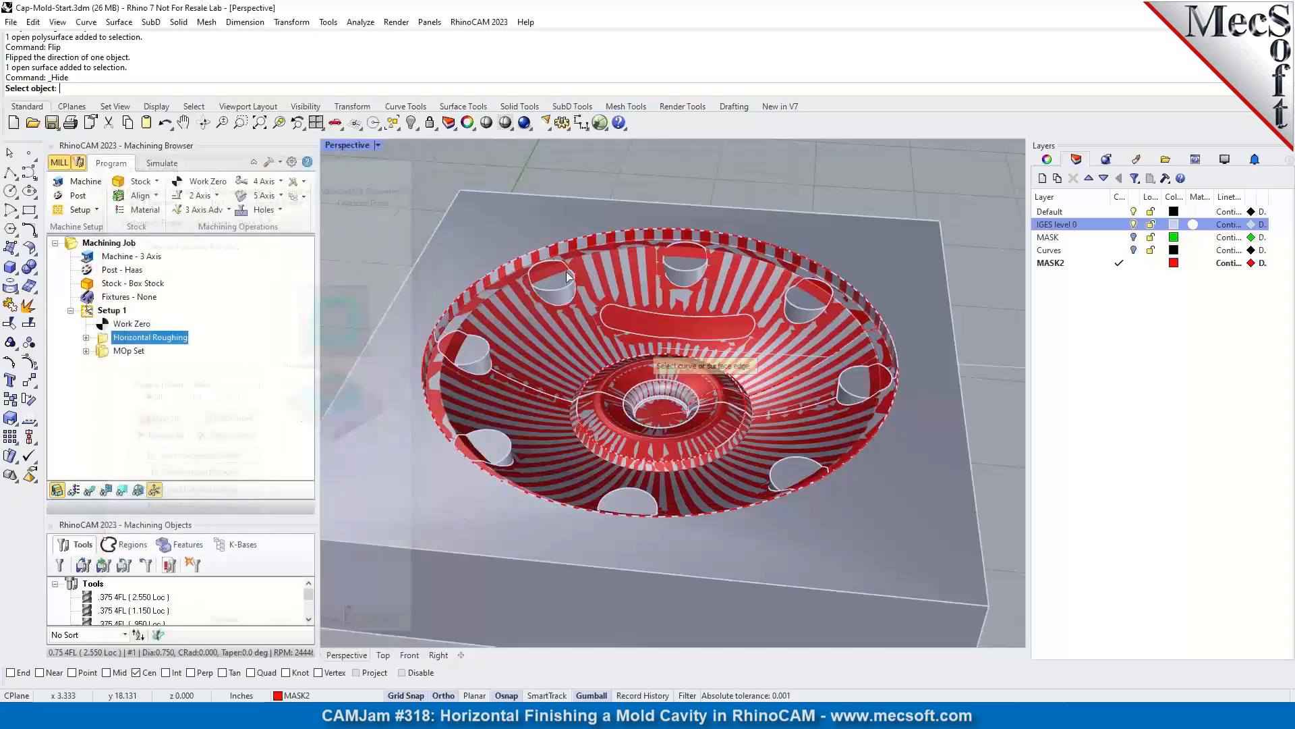
click(577, 238)
click(634, 276)
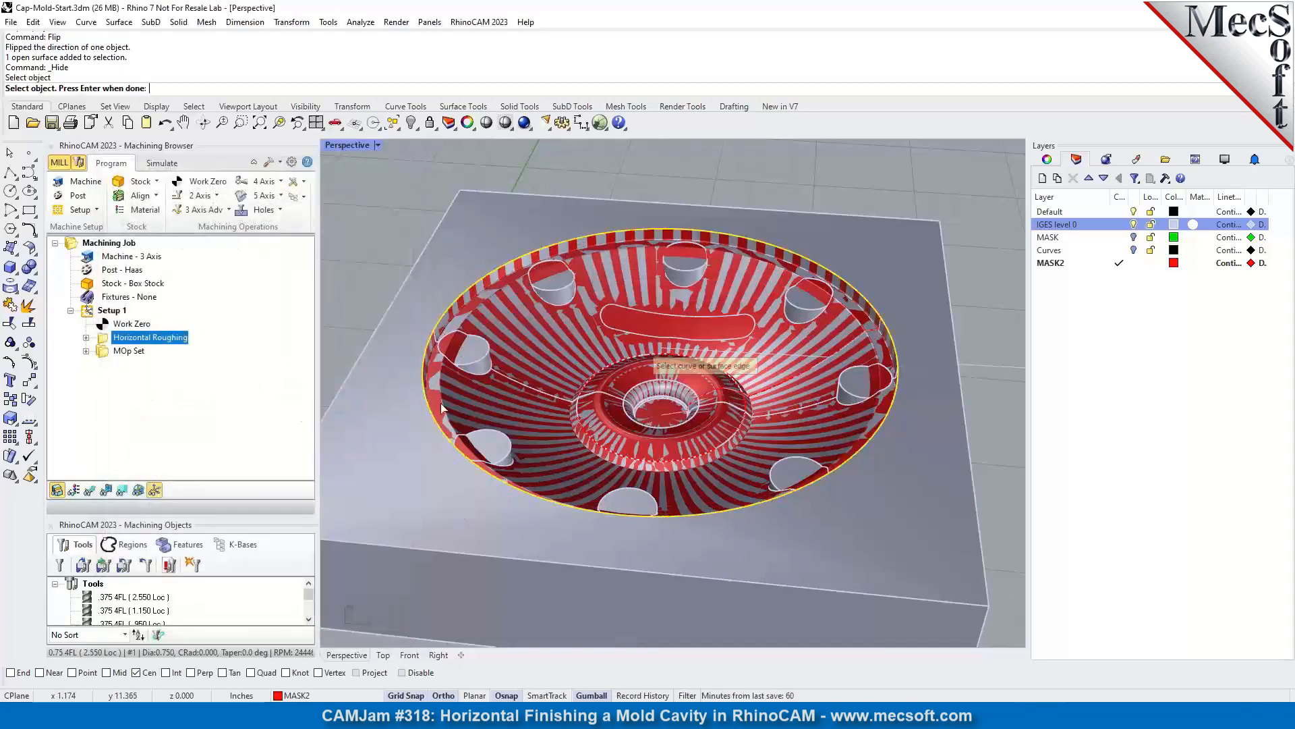
key(Return)
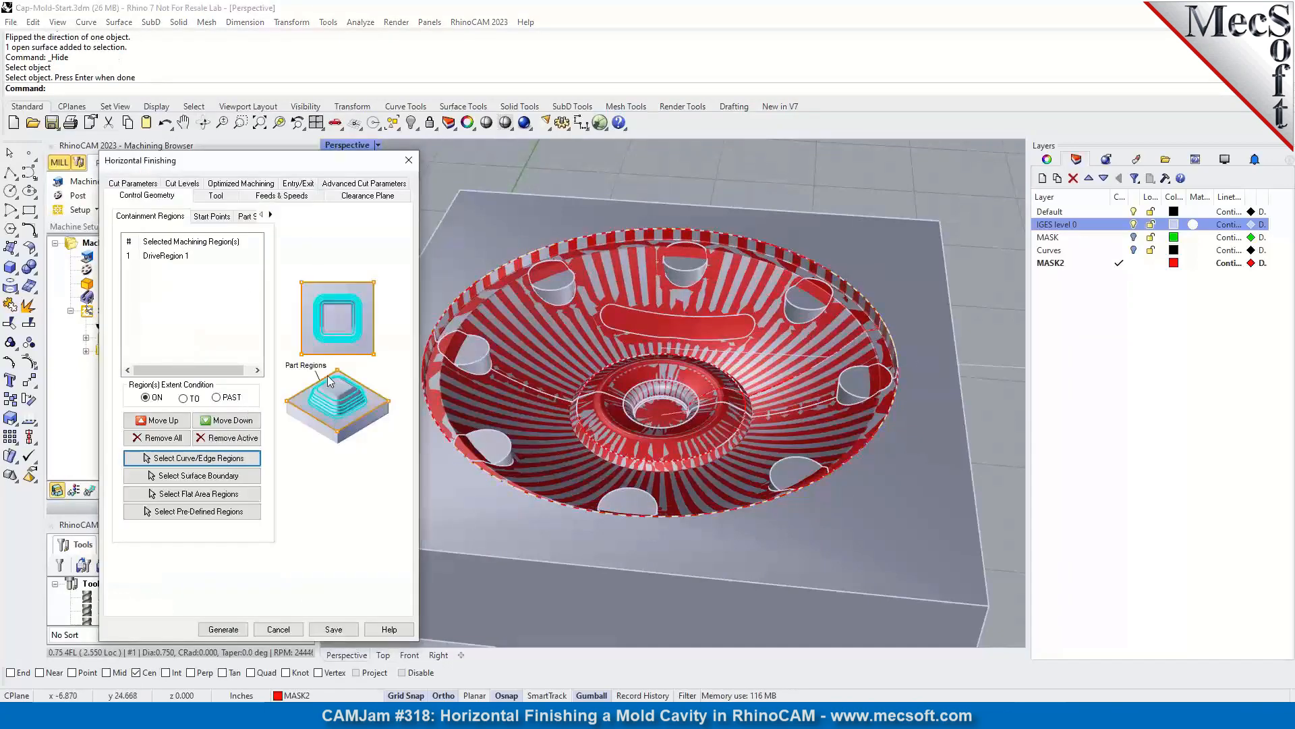
Step: Choose the .125 4 FL (.530 Loc) ball mill as the finishing tool
click(215, 195)
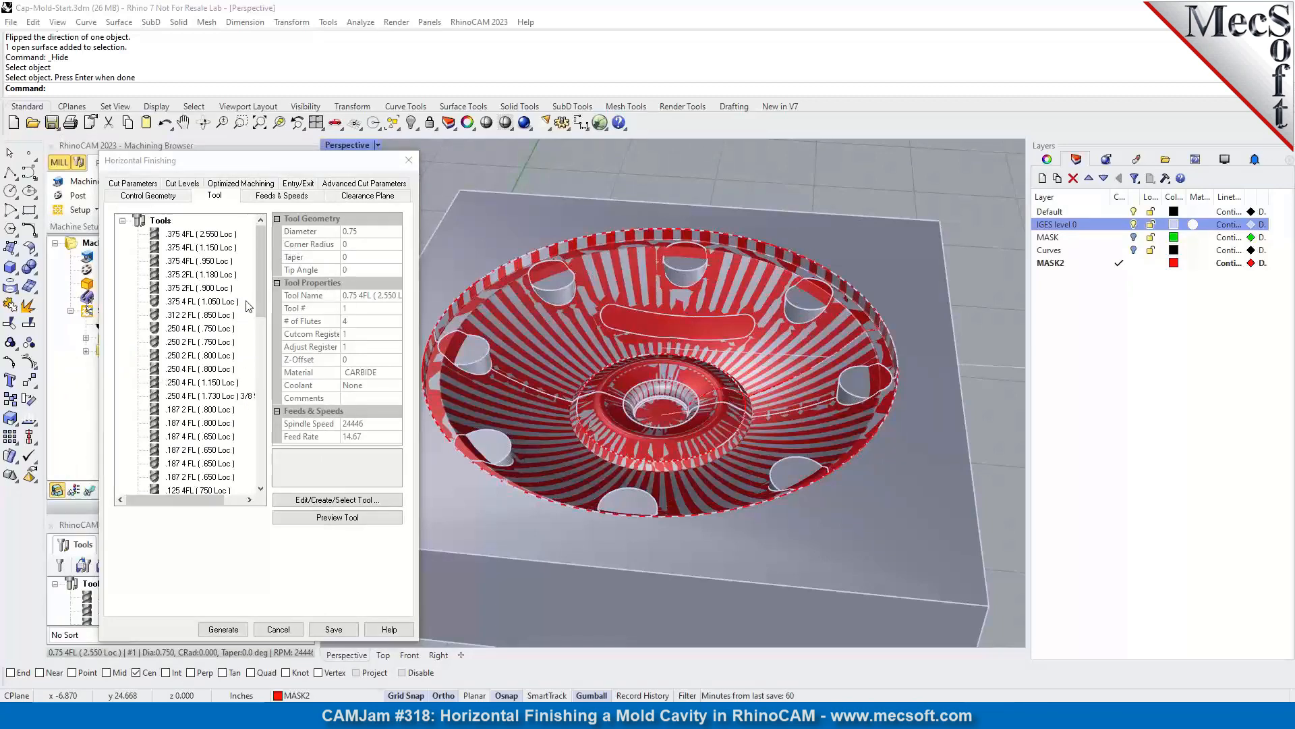
scroll(208, 366, down, 3)
scroll(207, 366, down, 5)
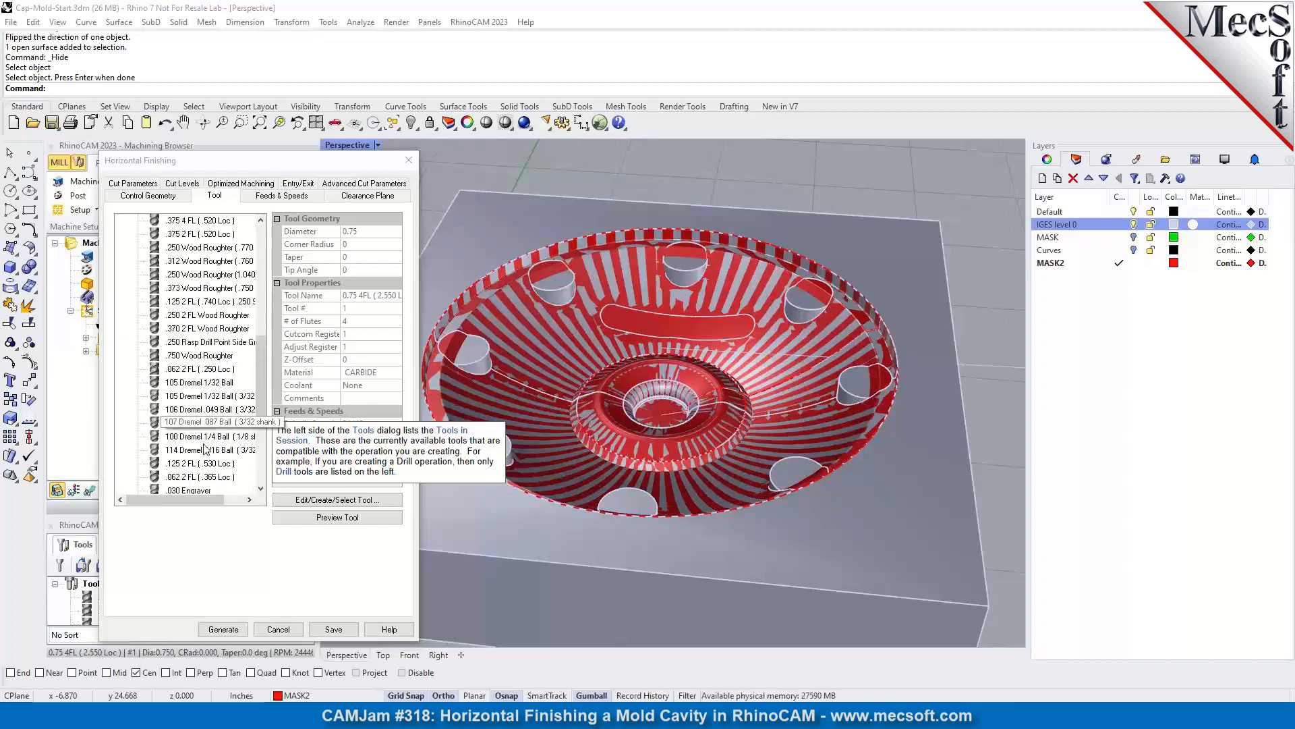
scroll(217, 398, down, 4)
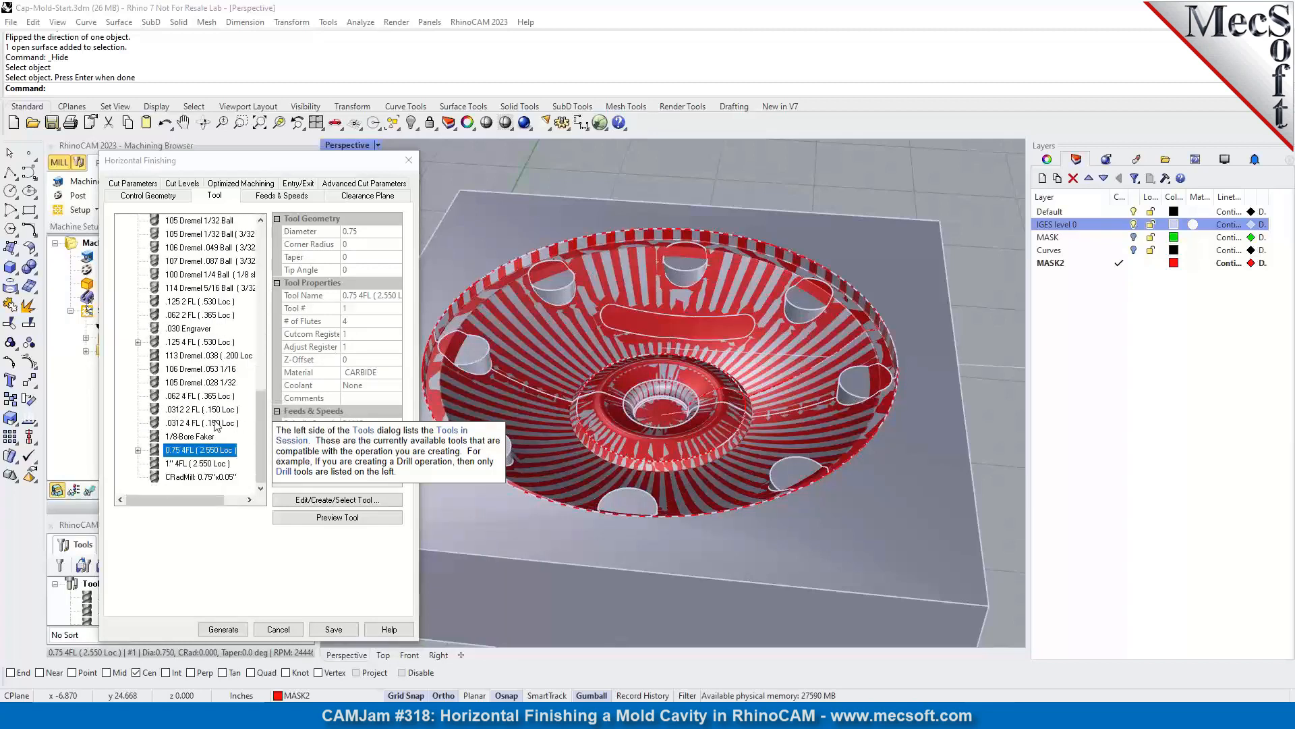
click(177, 344)
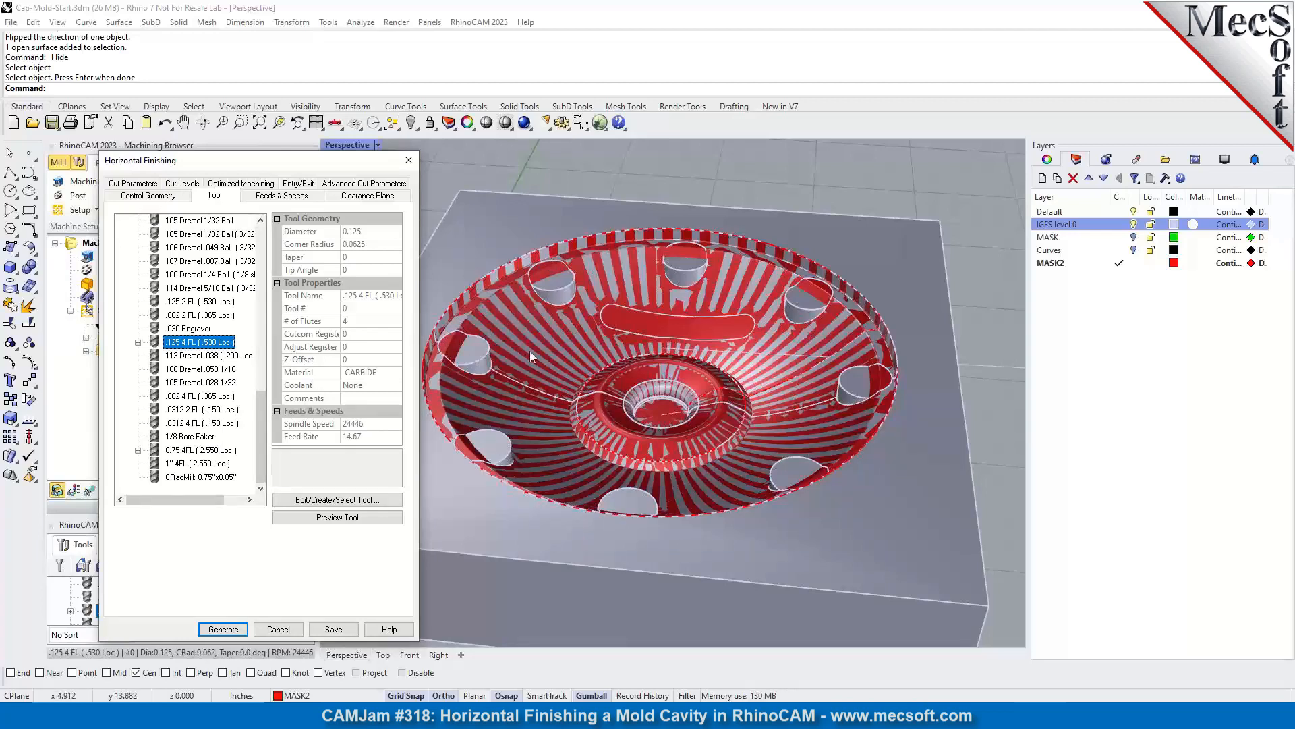
Step: Review the operation's feeds and speeds, clearance plane, global cut tolerances and arc fitting settings
click(286, 197)
click(364, 197)
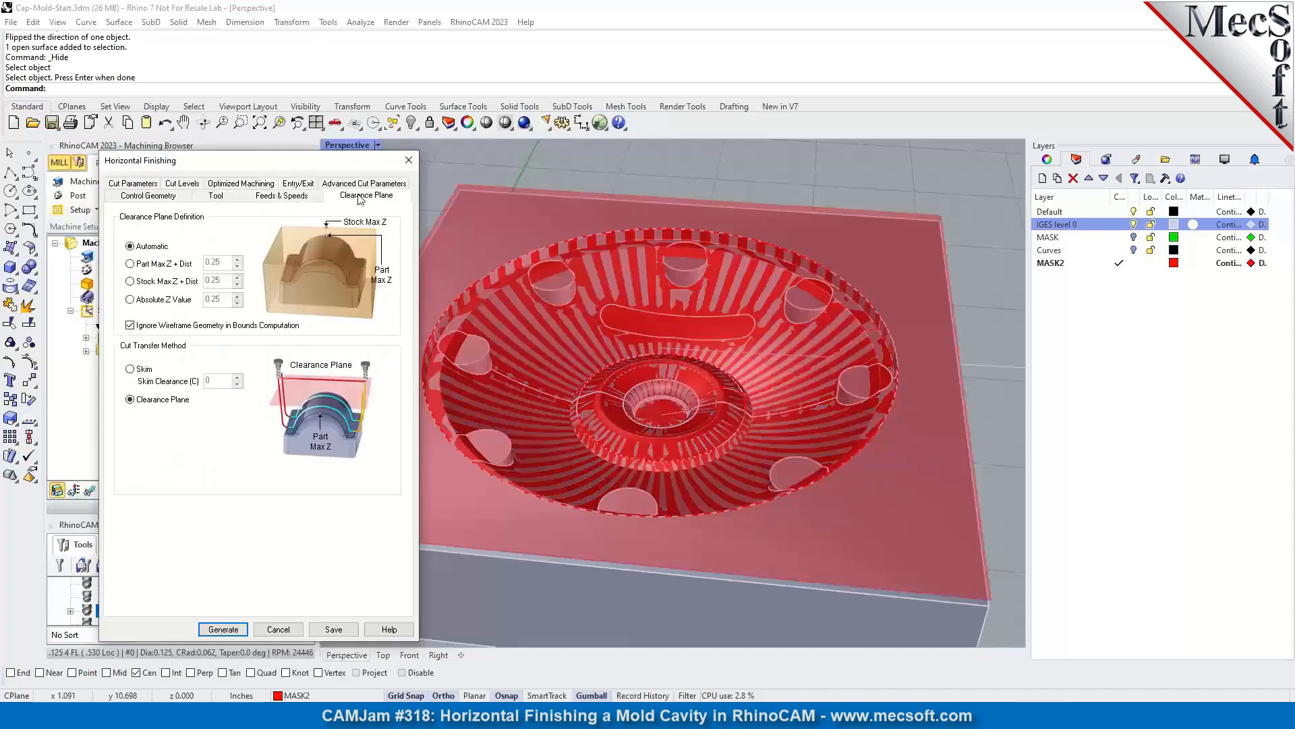
click(139, 184)
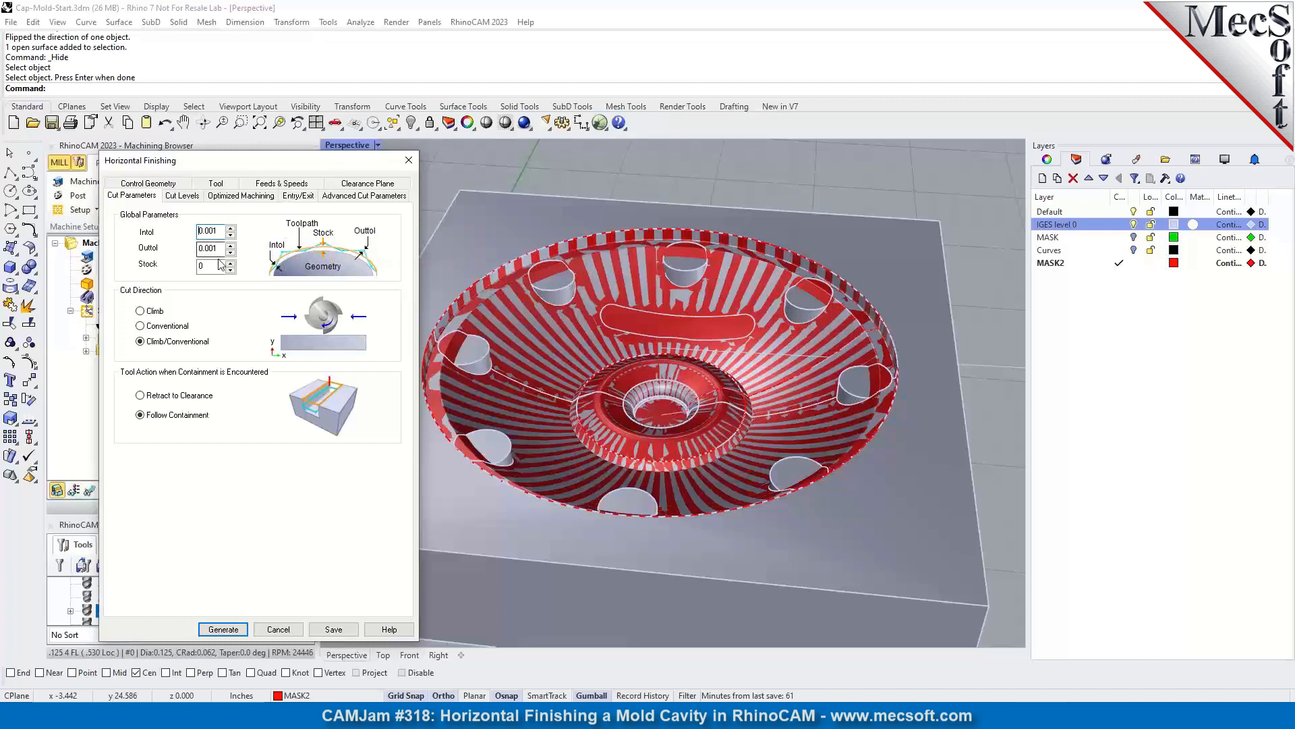
double_click(220, 232)
click(353, 195)
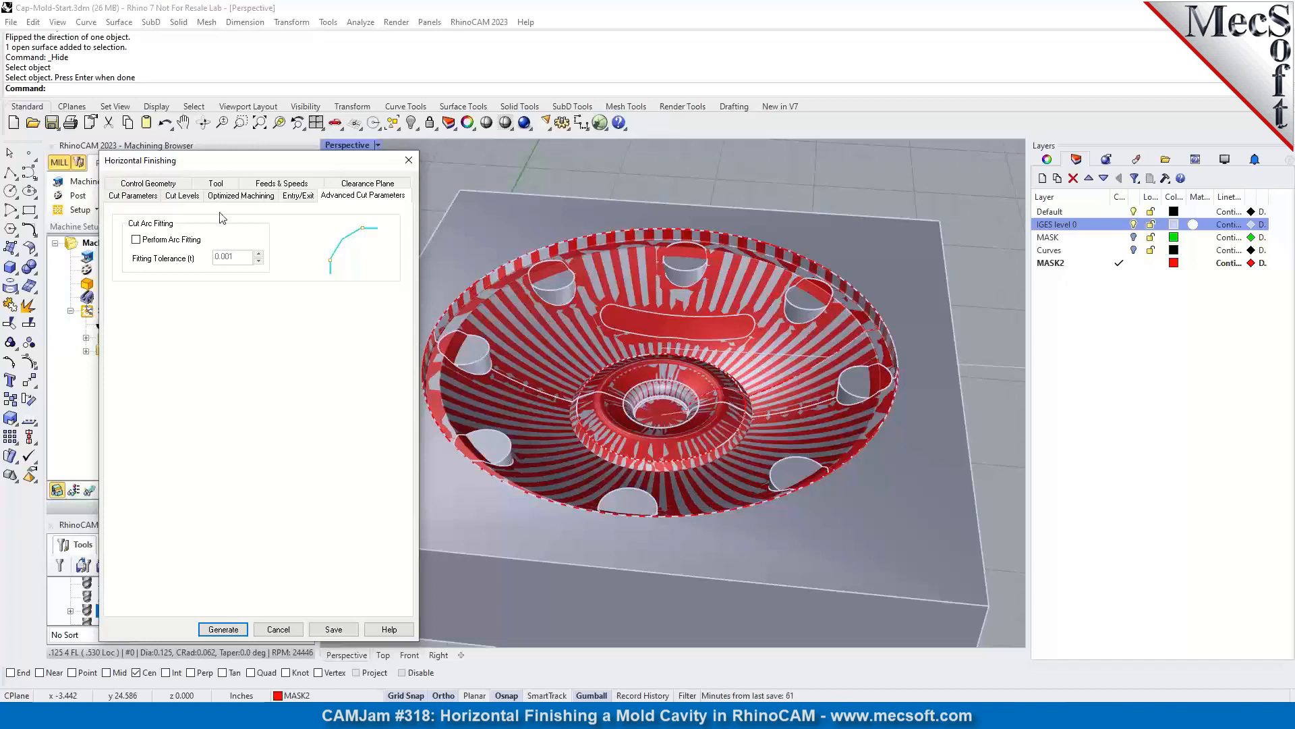
click(133, 196)
mouse_move(220, 232)
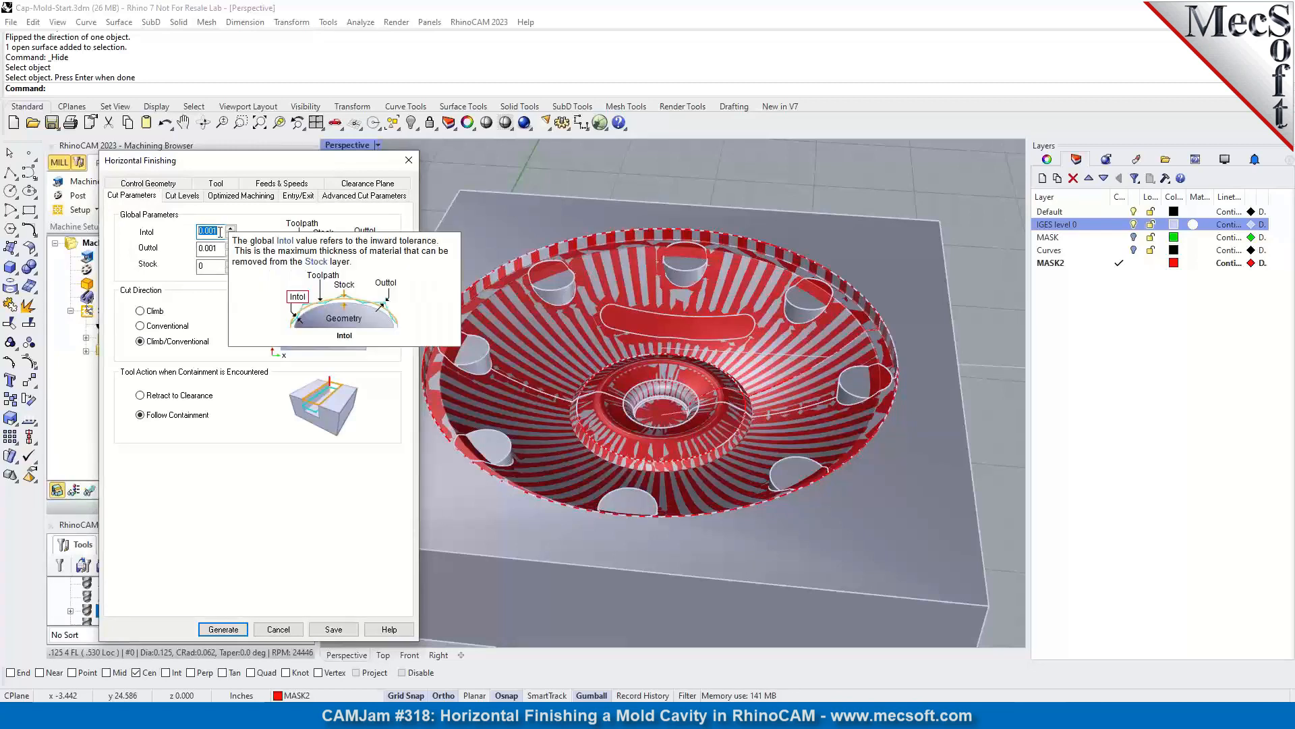
Step: Control the cut level stepdown by distance and set it to 0.03
click(182, 197)
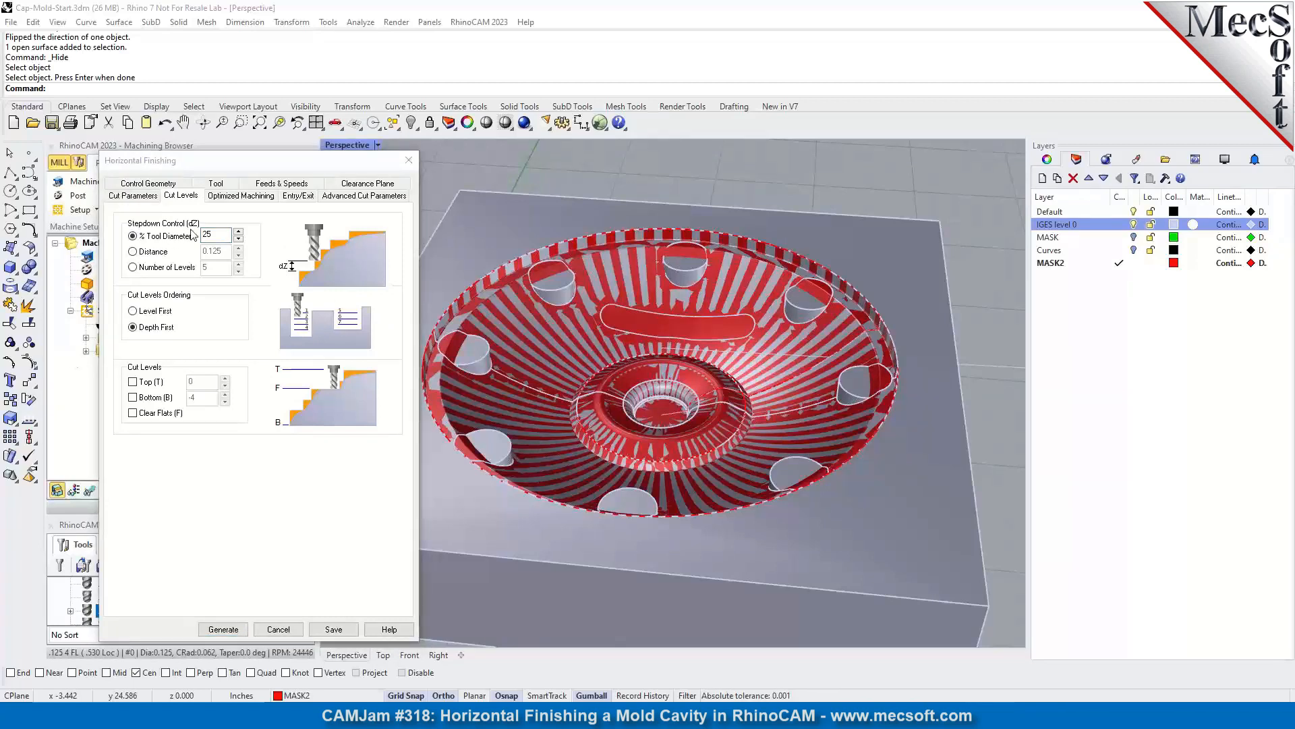
click(155, 252)
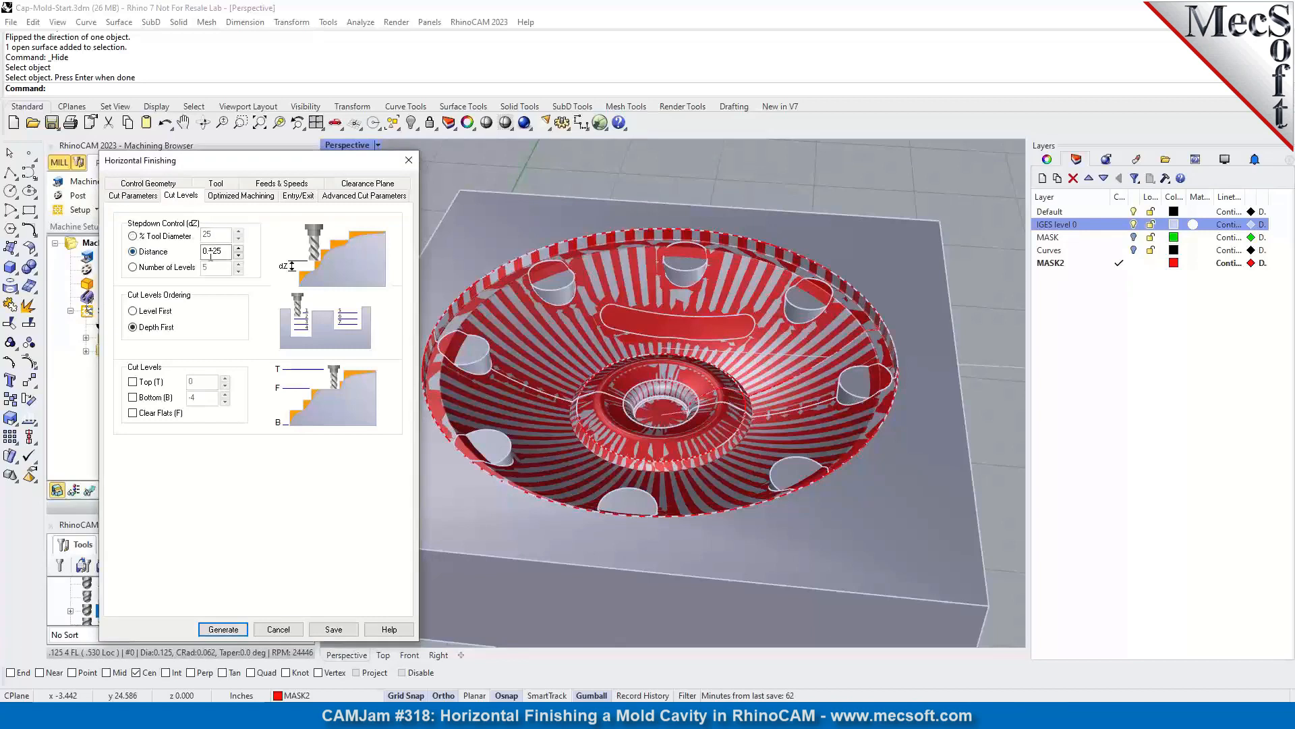
text(0.03)
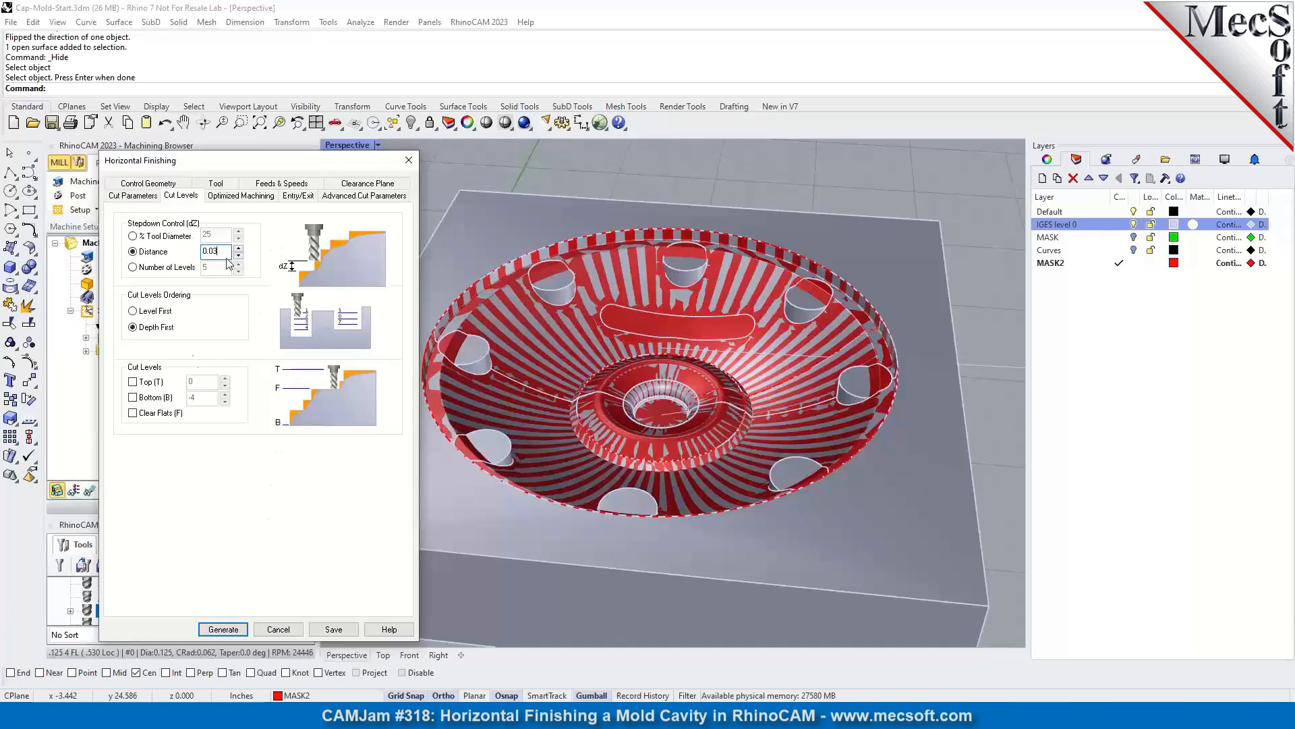
Step: Check the Optimized Machining settings and set the entry motions to Lines & Arcs
click(238, 197)
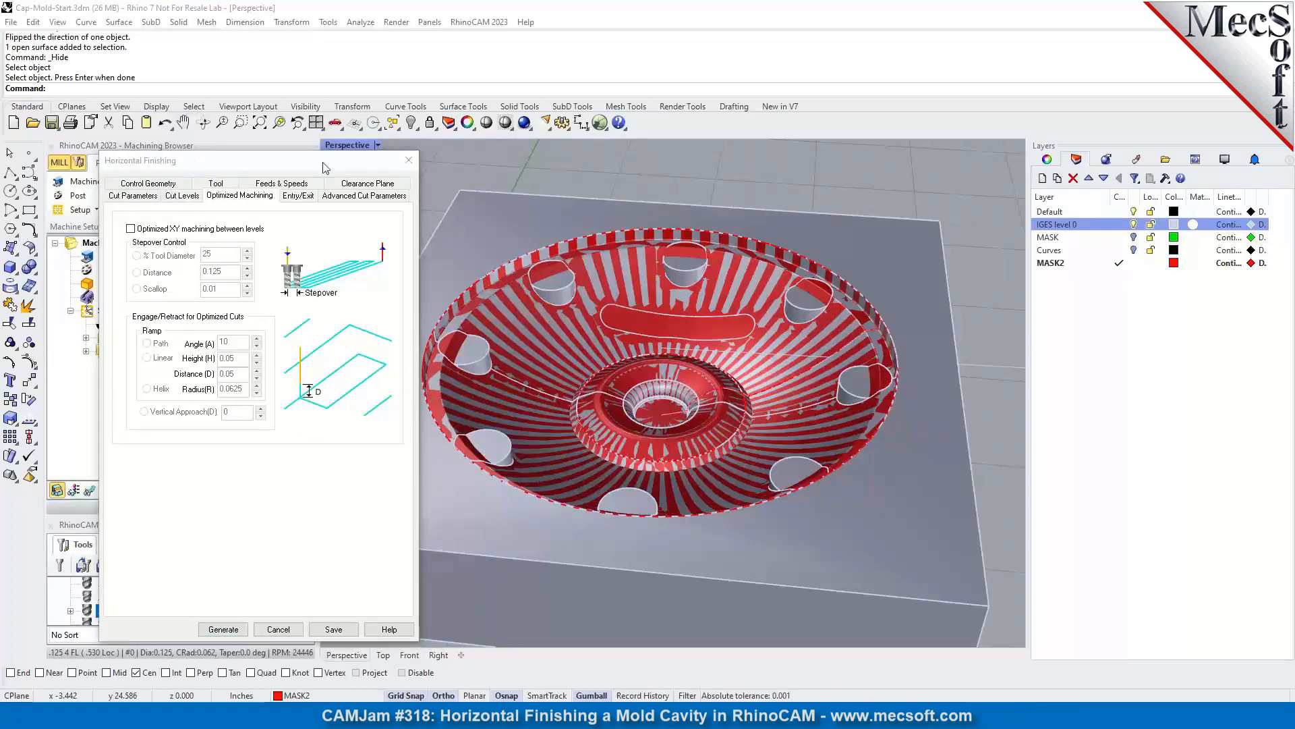
click(299, 196)
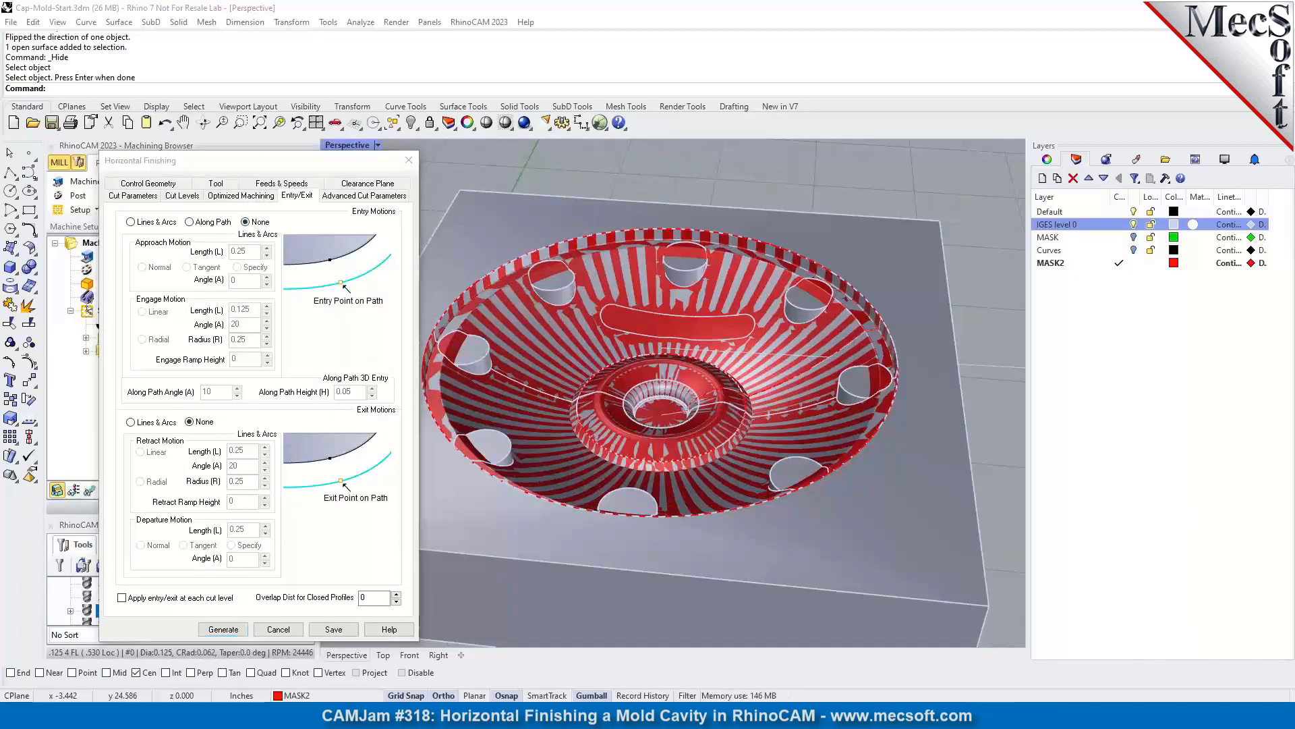
click(131, 222)
Step: Enable arc fitting for the cuts with a fitting tolerance of 0.002, checking it against the global cut tolerances
click(348, 197)
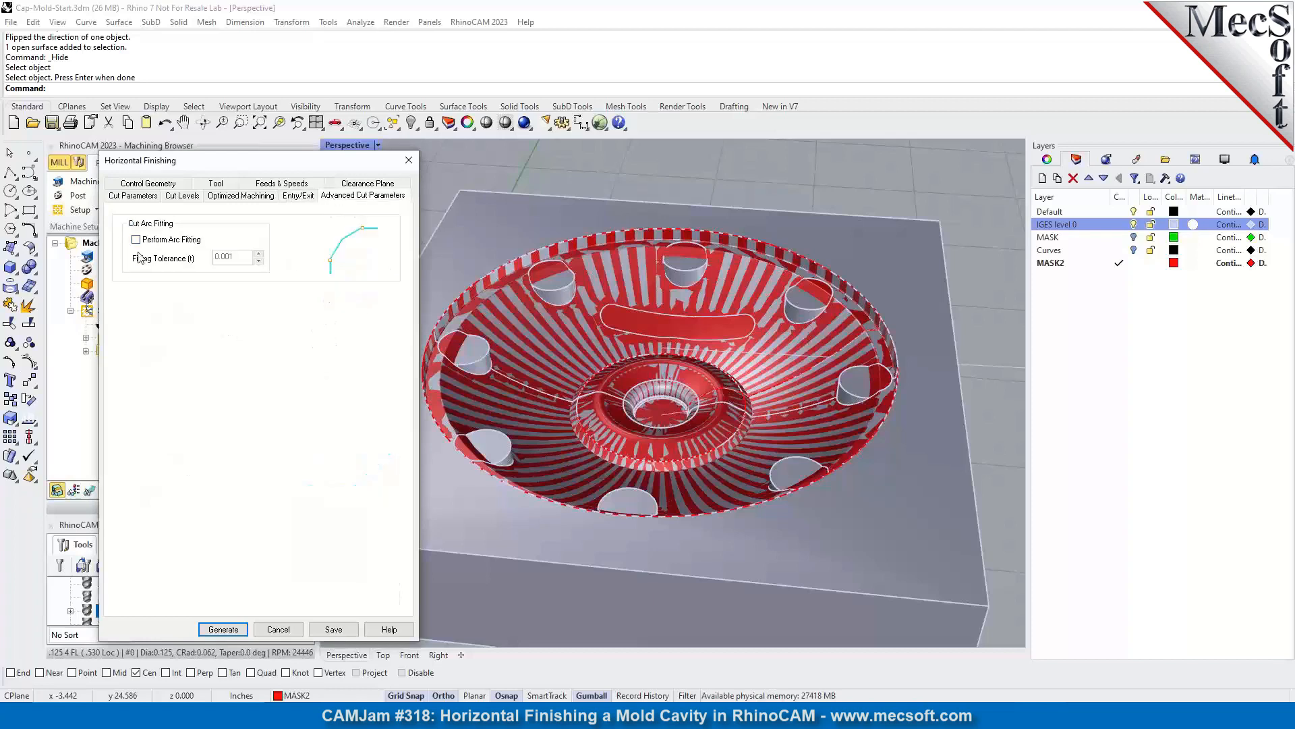
click(154, 240)
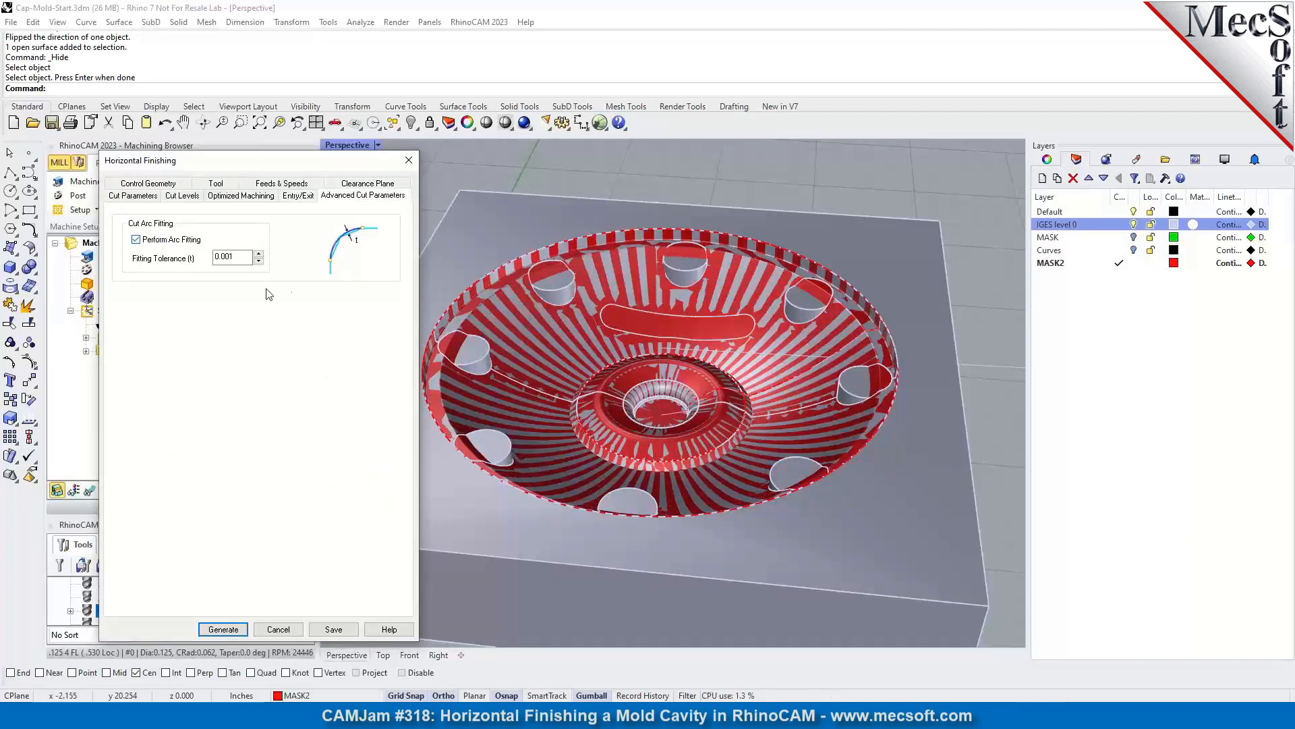
mouse_move(186, 250)
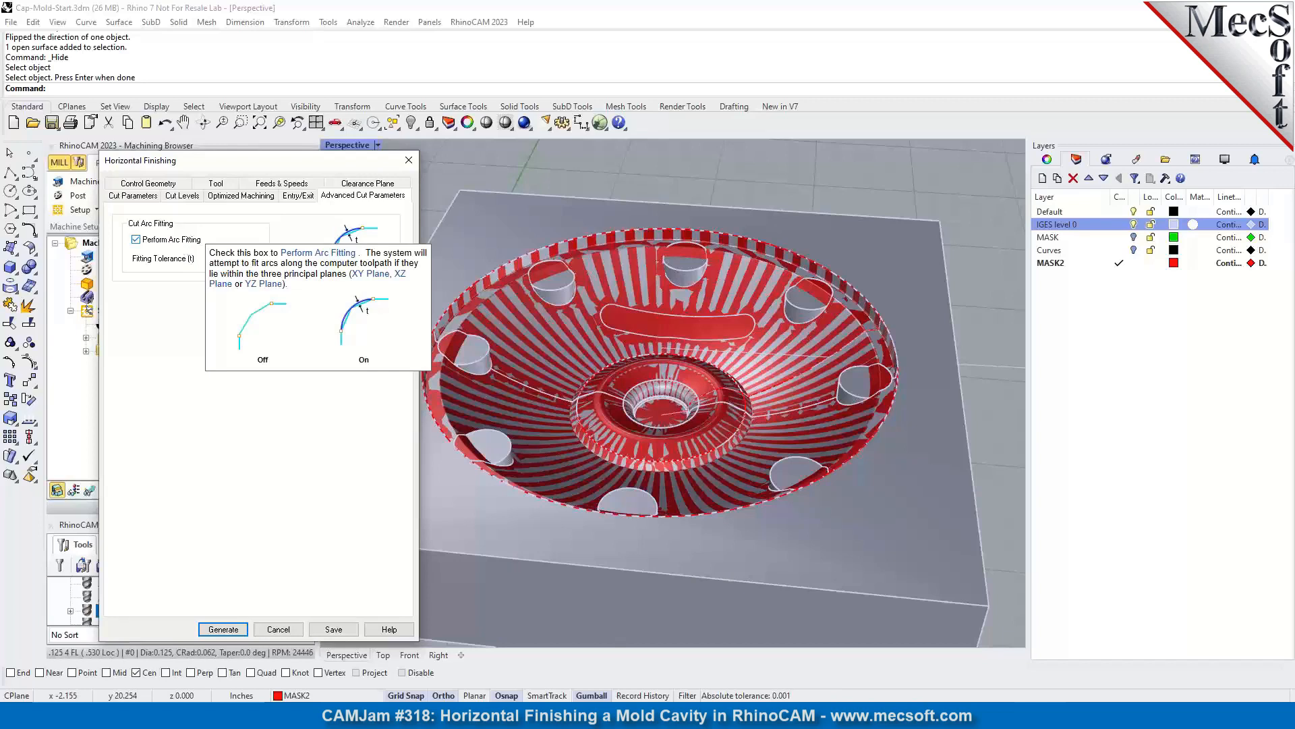
click(133, 197)
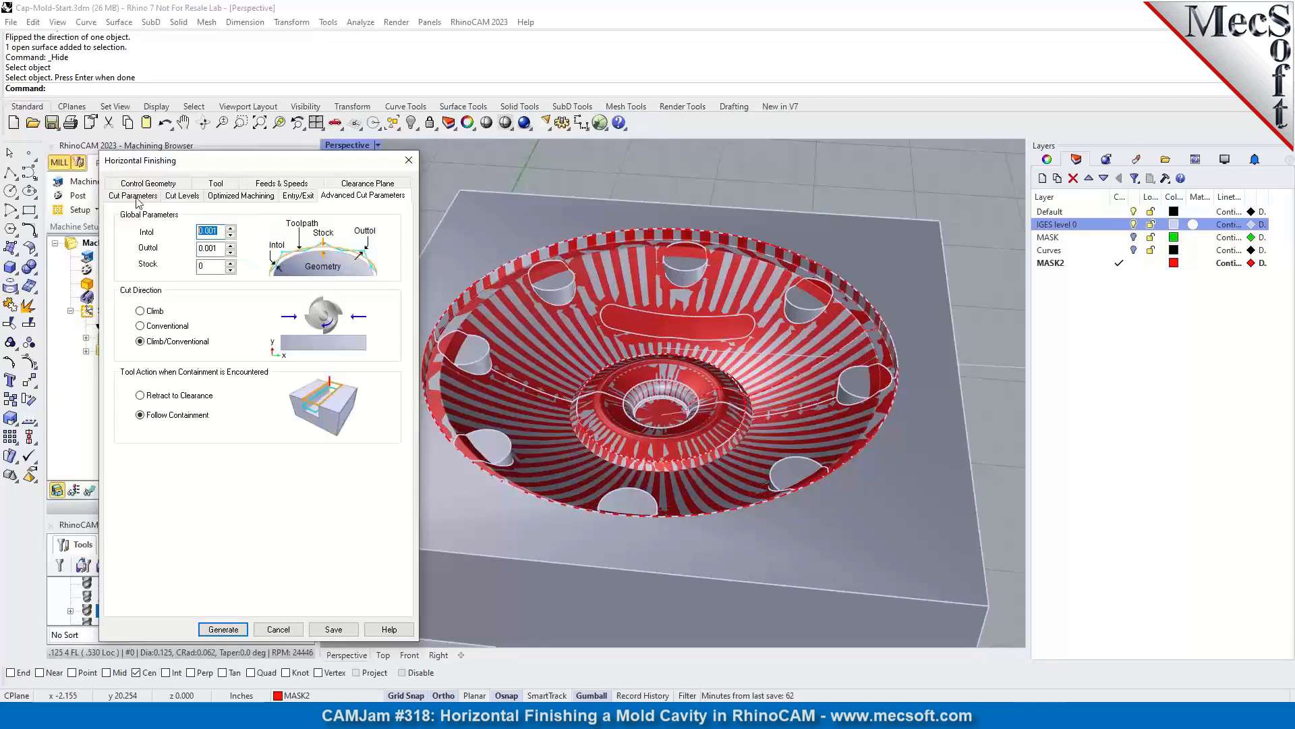
click(359, 195)
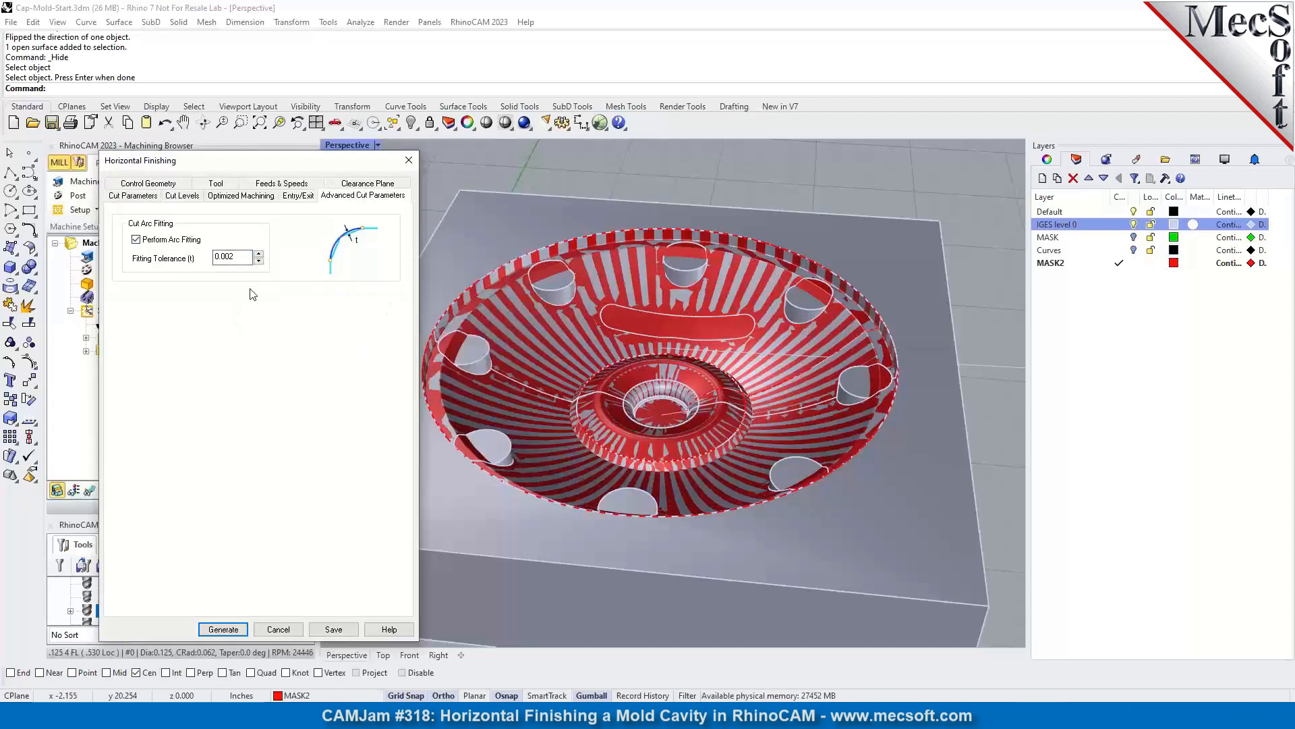
mouse_move(244, 265)
double_click(247, 260)
Step: Recheck the global Intol and Outtol values and generate the Horizontal Finishing toolpath
click(134, 196)
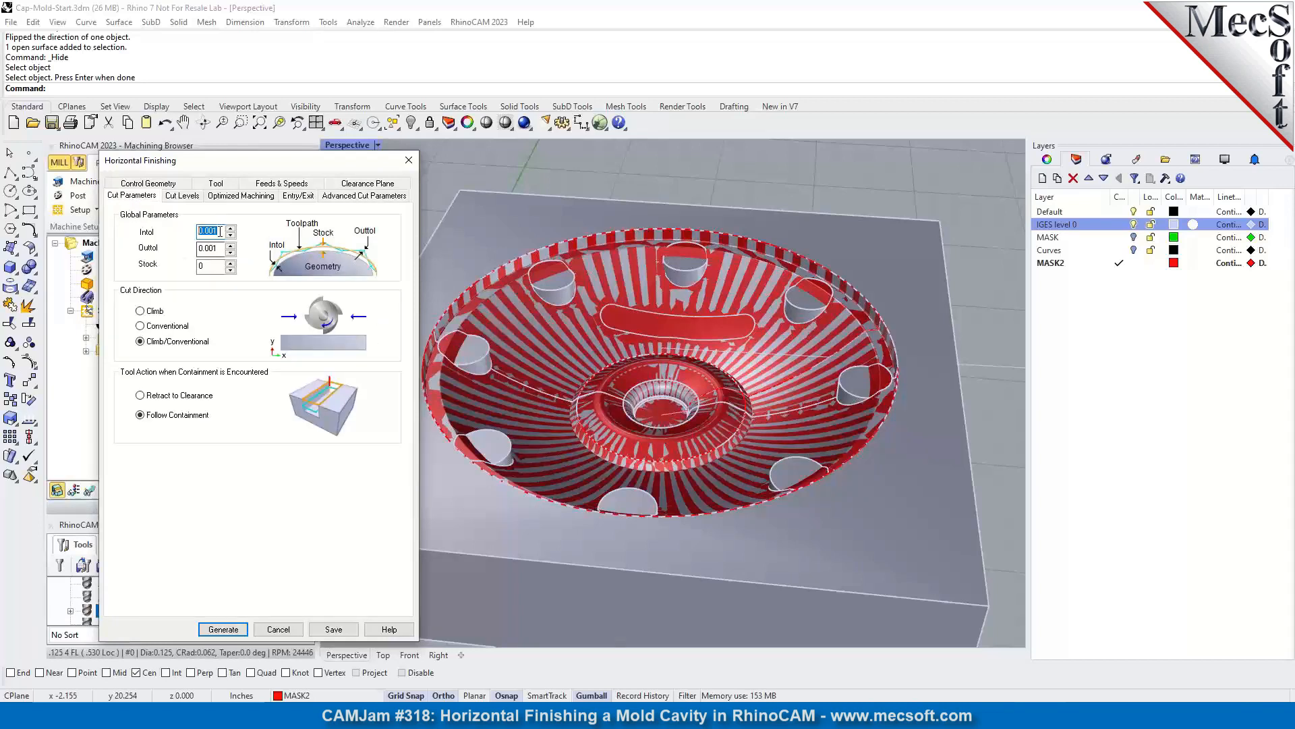
click(350, 195)
click(230, 629)
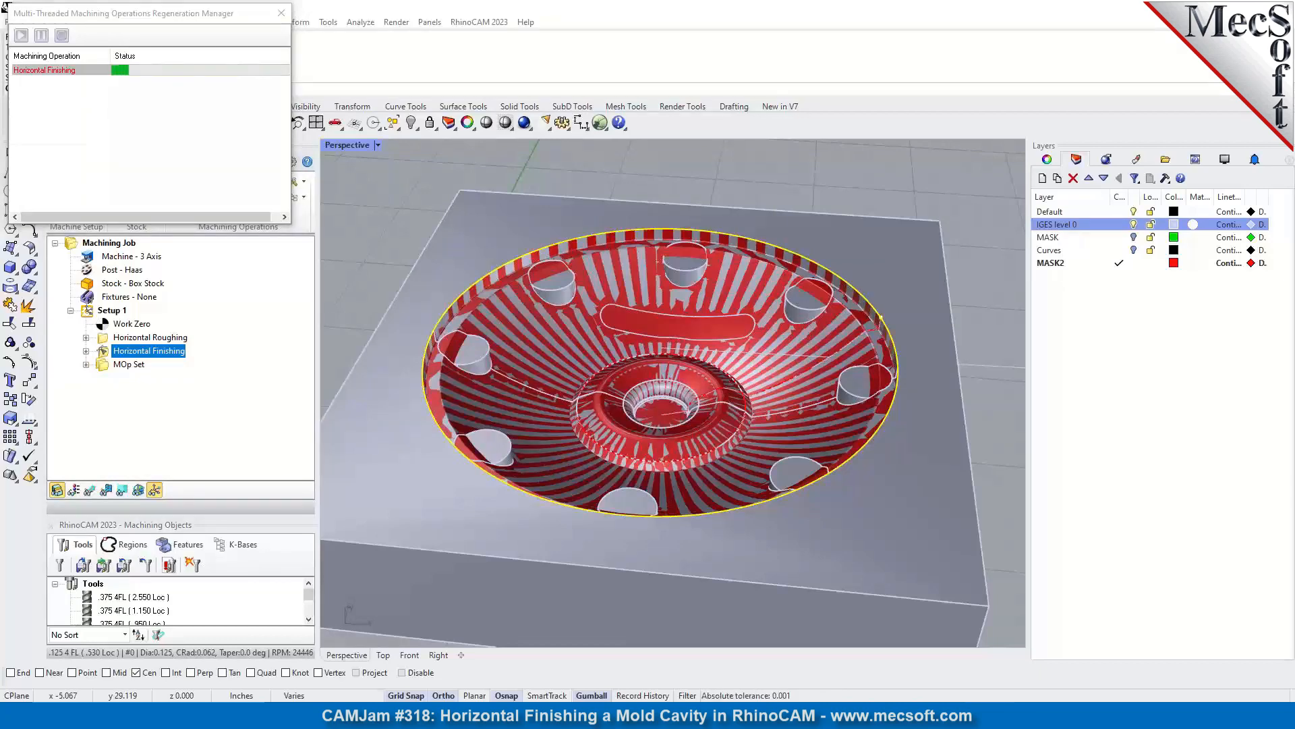
Step: Switch to the Cap-Mold-Completed.3dm window and examine the masked Horizontal Finishing toolpath up close
drag(0, 34, 674, 31)
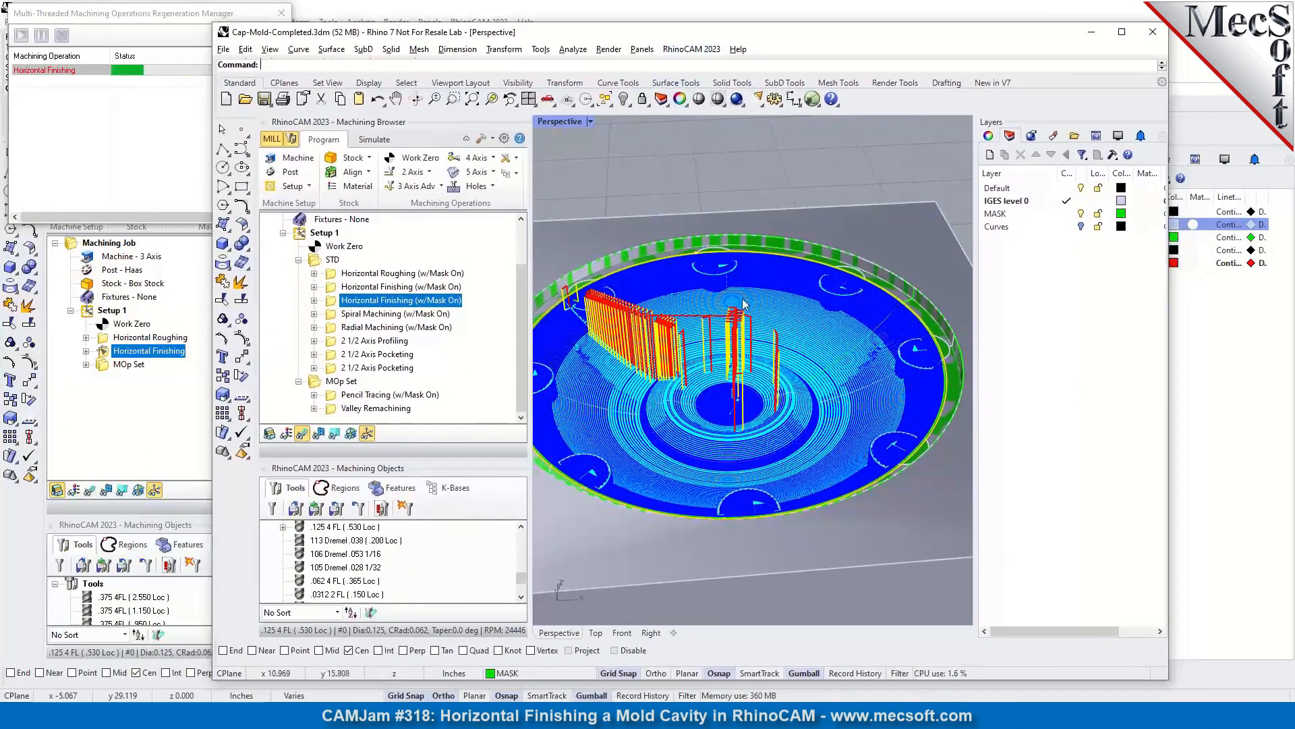
scroll(685, 403, up, 3)
scroll(685, 404, up, 4)
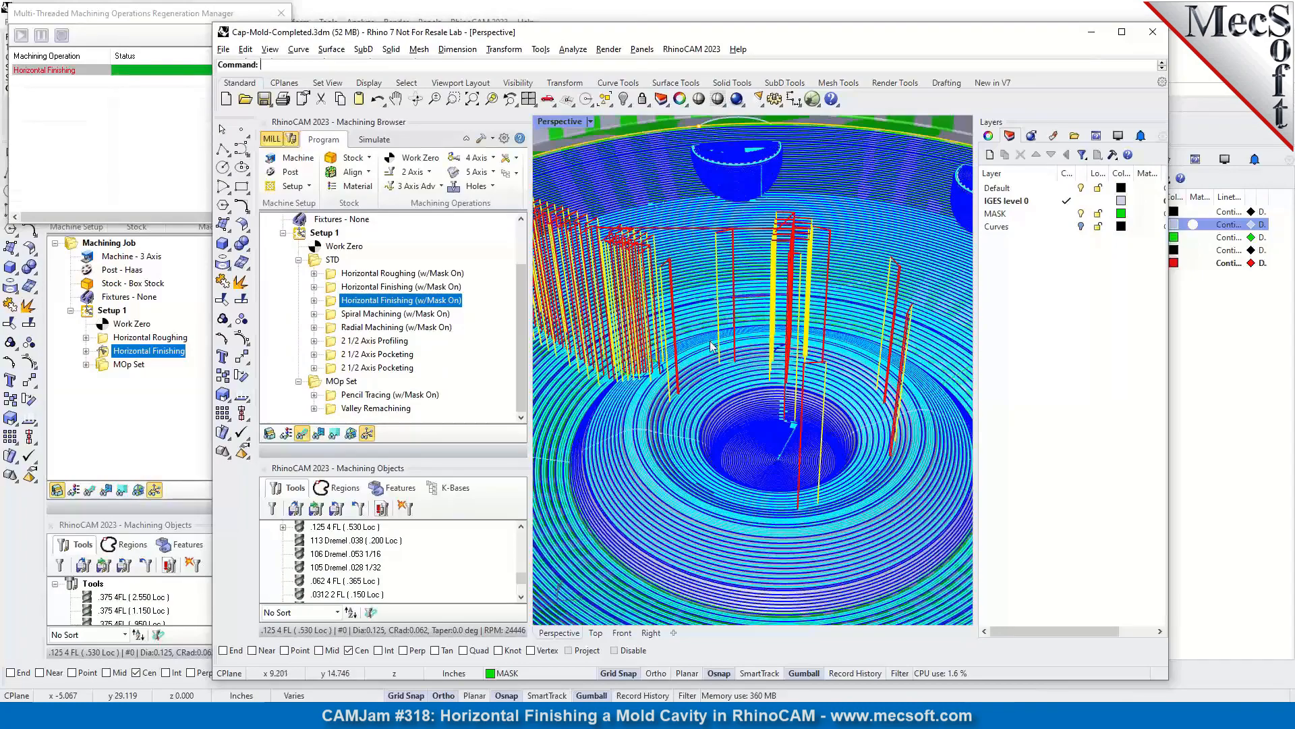
scroll(767, 332, down, 6)
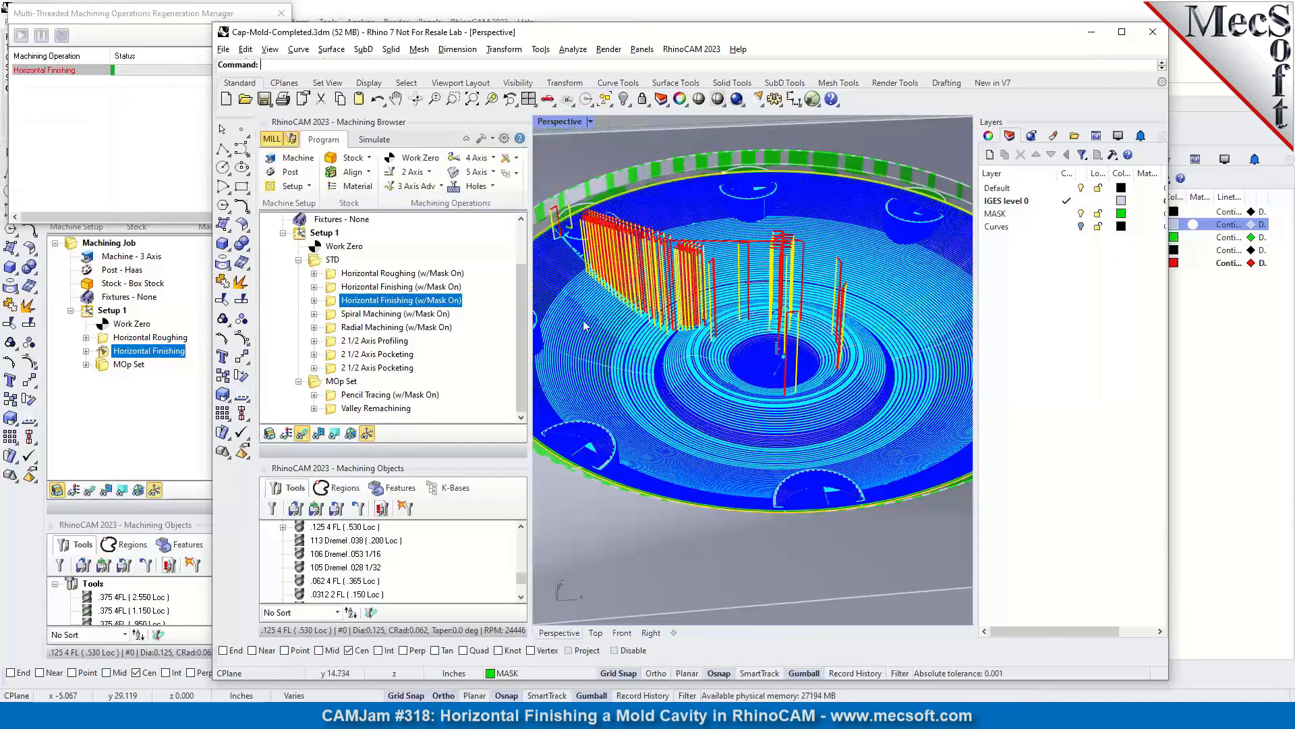
Step: Open the selected Horizontal Finishing (w/Mask On) operation and examine its Optimized Machining settings
double_click(333, 304)
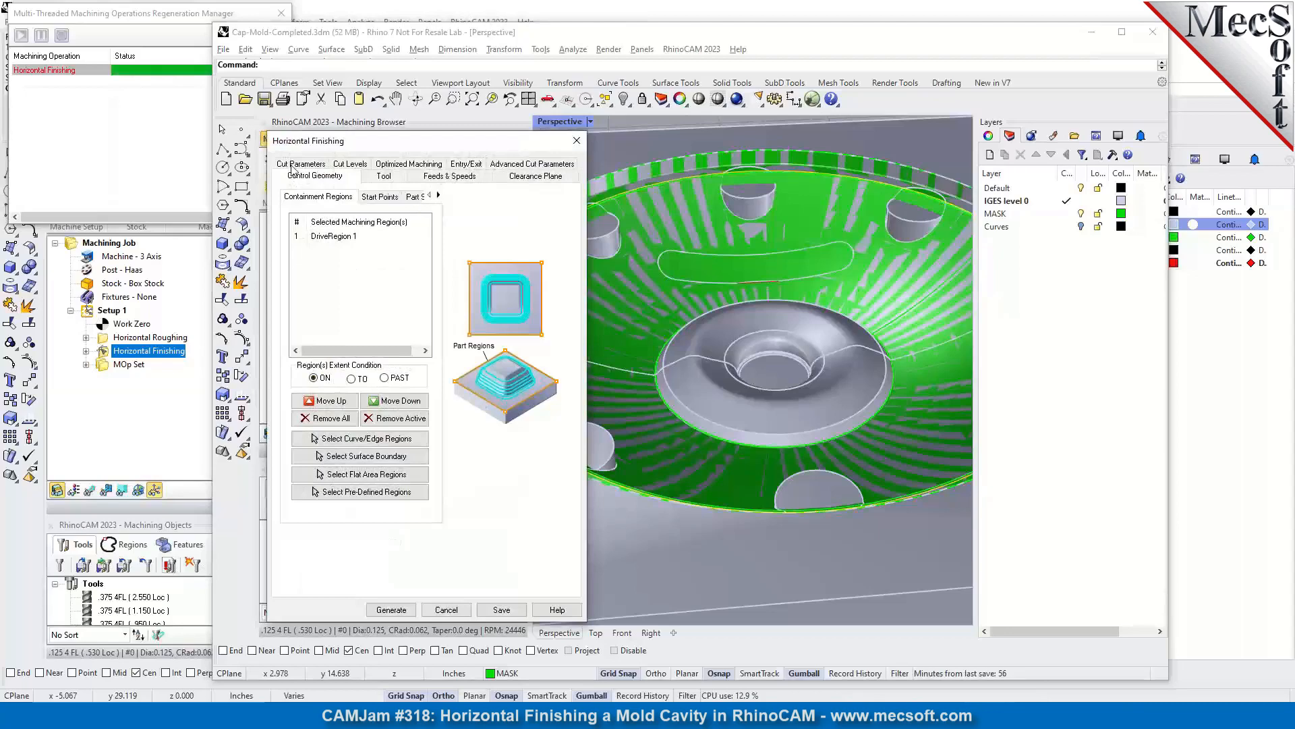
click(294, 166)
click(393, 177)
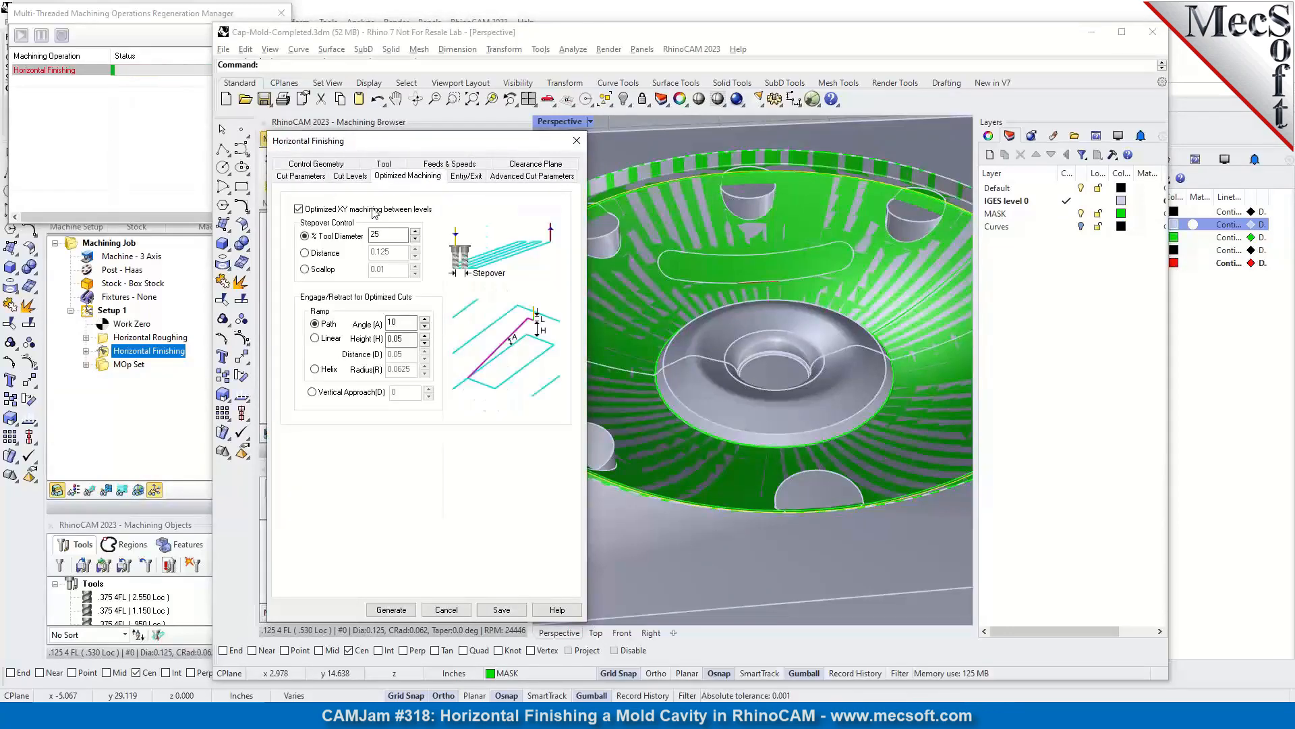
mouse_move(301, 213)
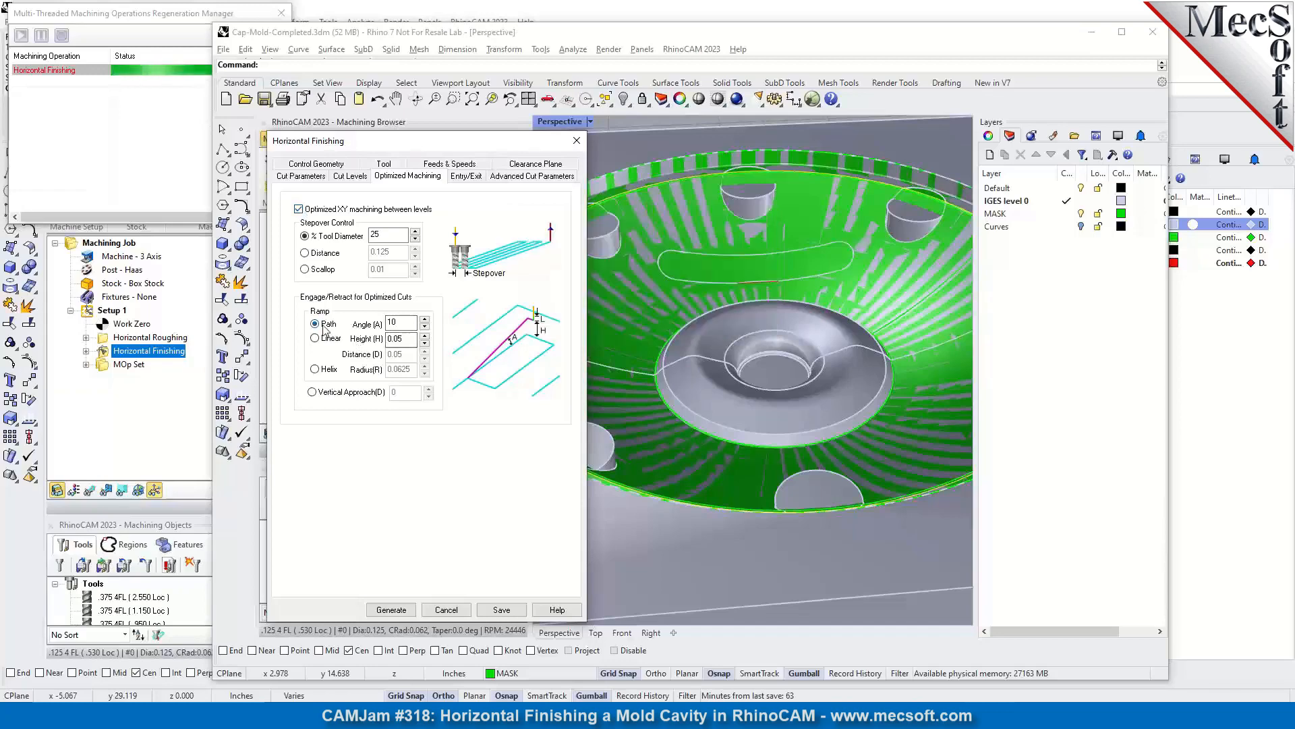
Step: Close the operation settings, return to the Cap-Mold-Start.3dm window, and display its Horizontal Finishing toolpath to examine the cuts around the central hub
click(576, 141)
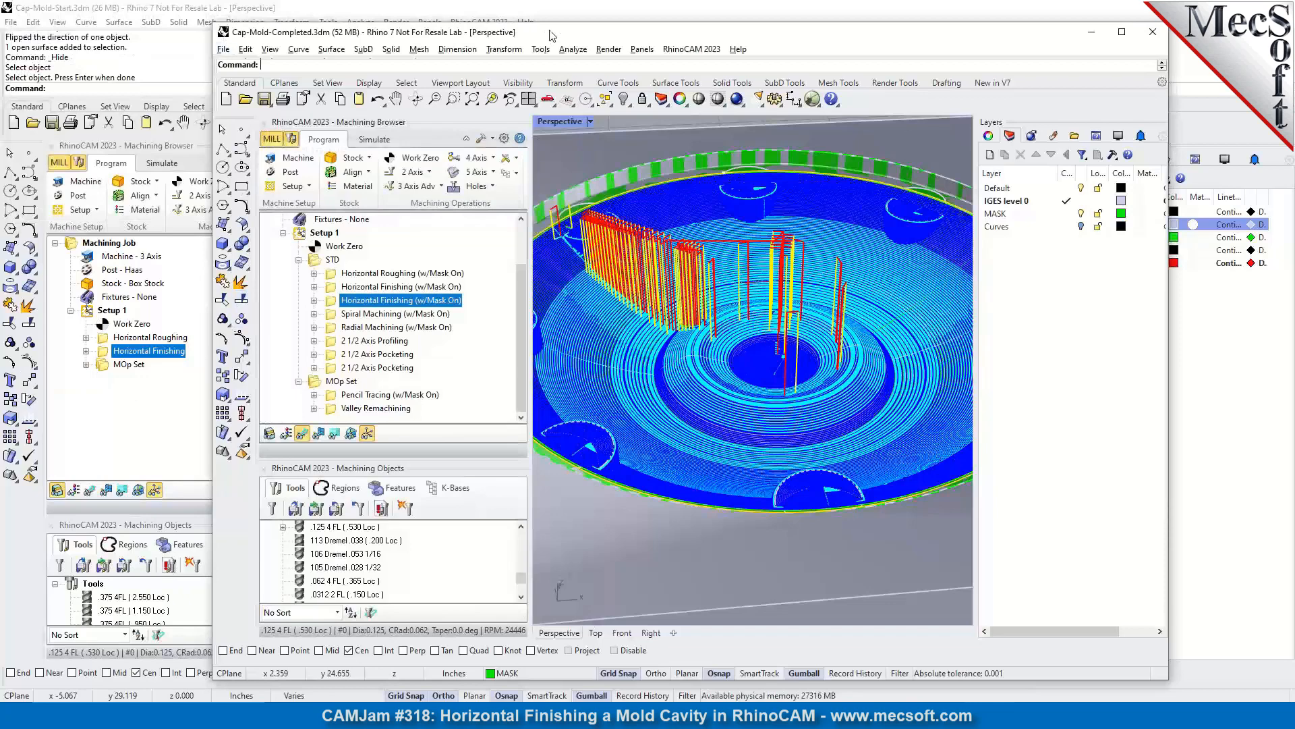
drag(552, 35, 0, 54)
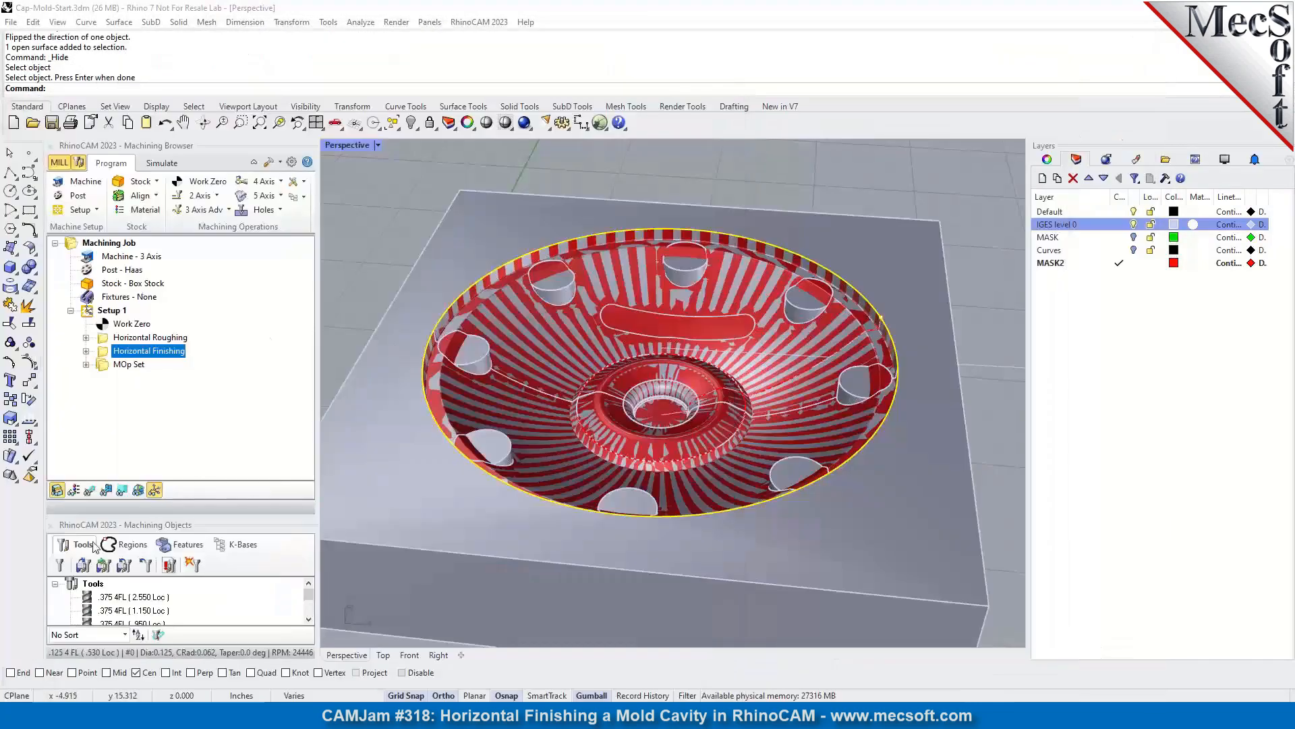
click(89, 490)
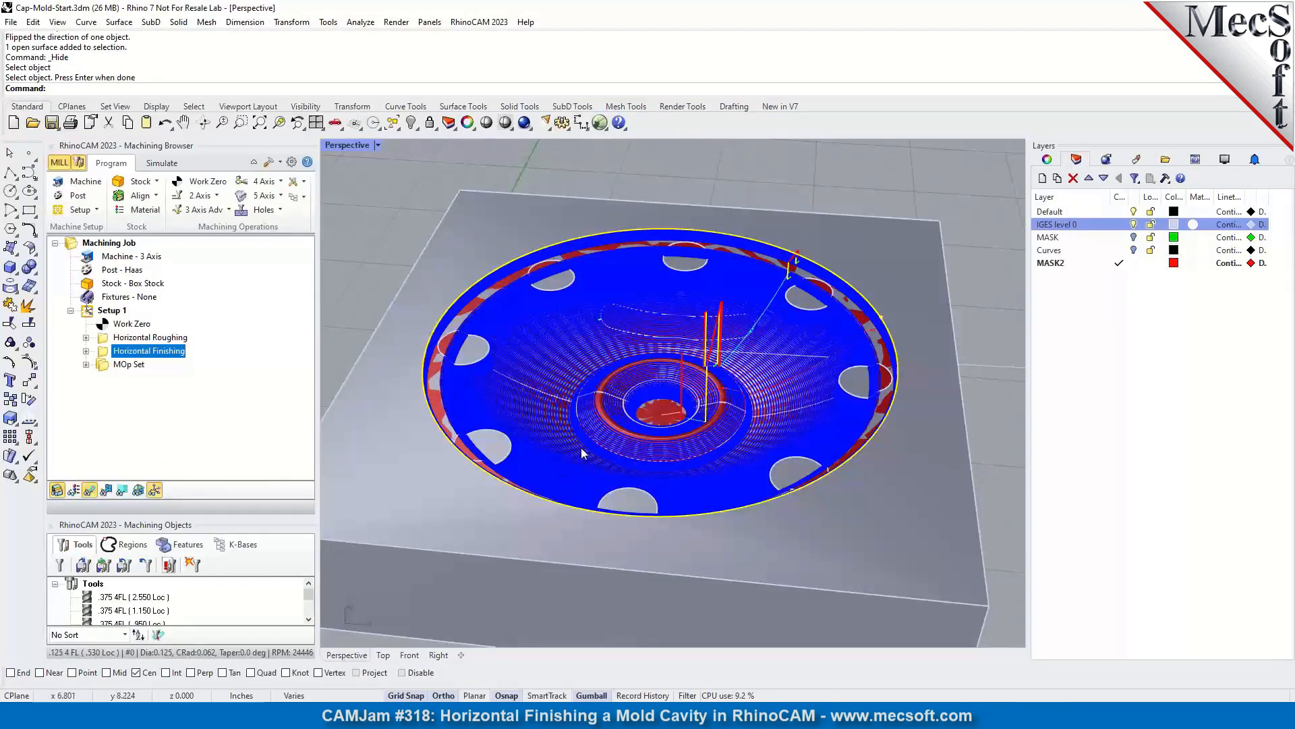
scroll(572, 408, up, 6)
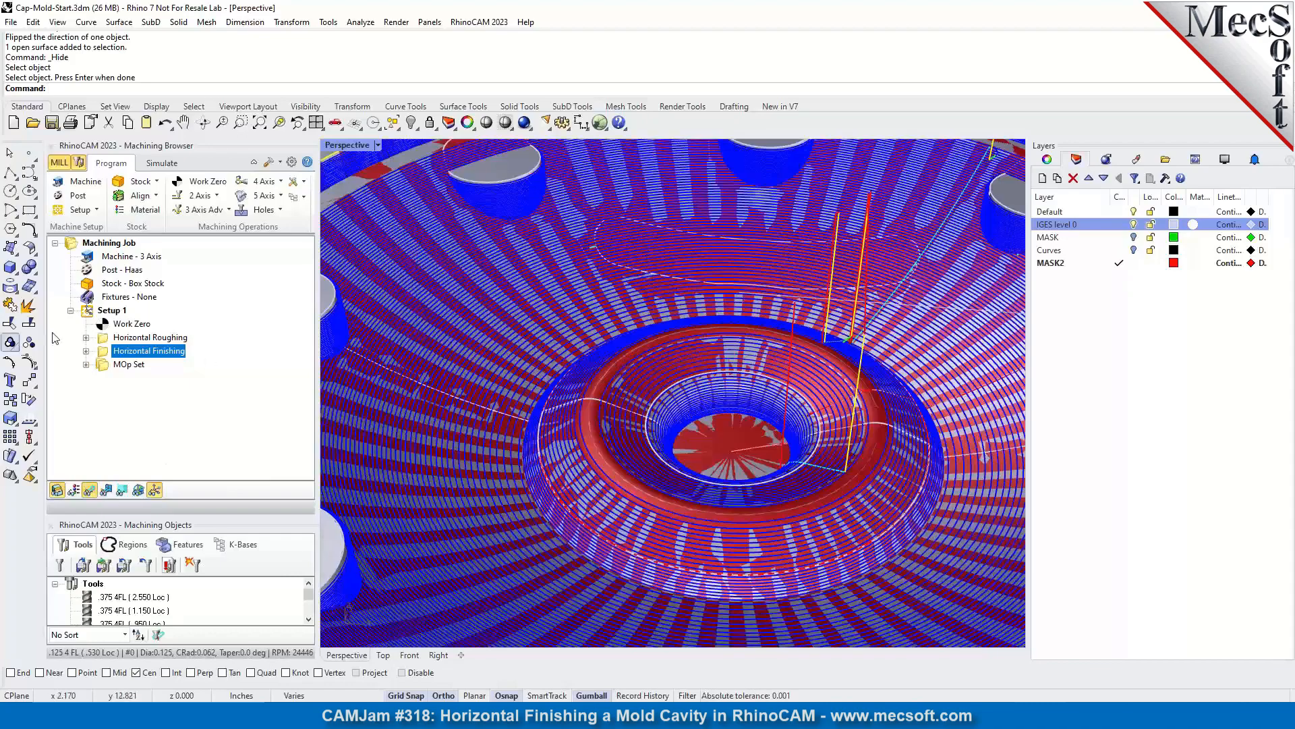
Step: Bring Cap-Mold-Completed.3dm alongside, examine its optimized toolpath around the central hub for comparison, and return to Cap-Mold-Start.3dm
drag(0, 41, 888, 27)
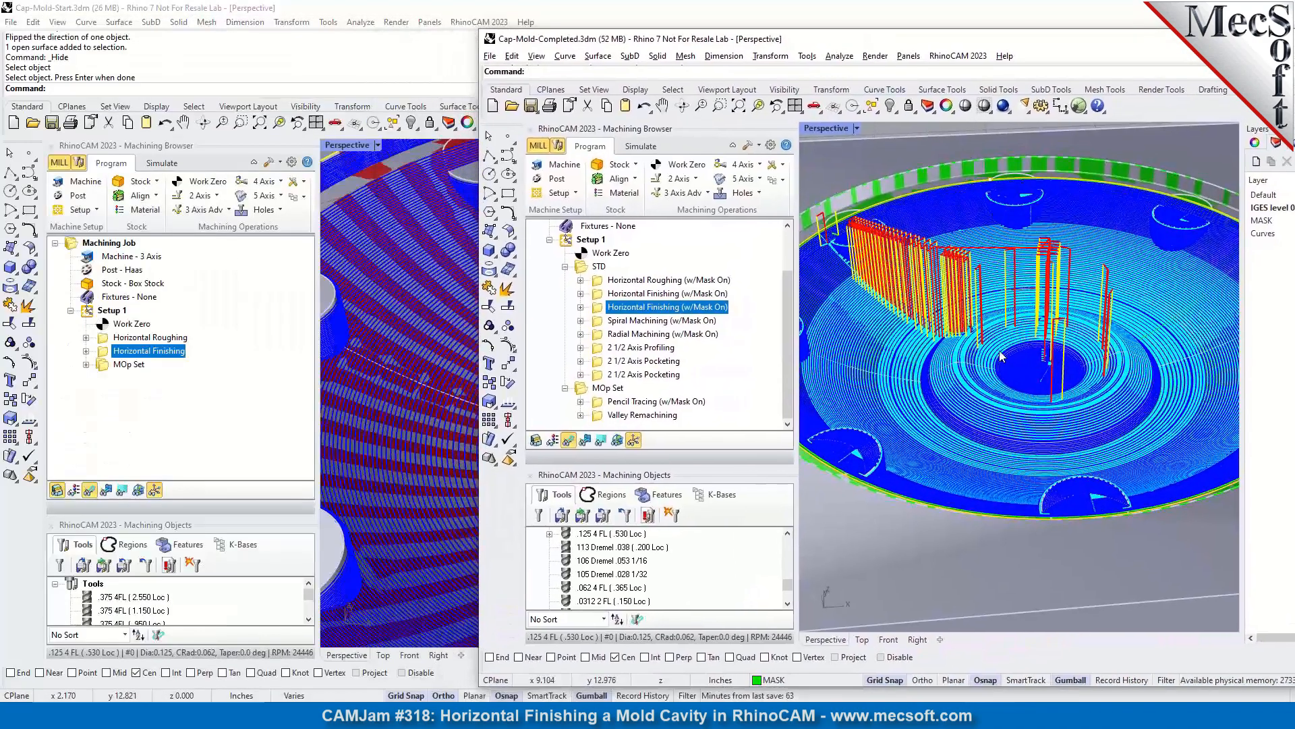
scroll(989, 367, up, 8)
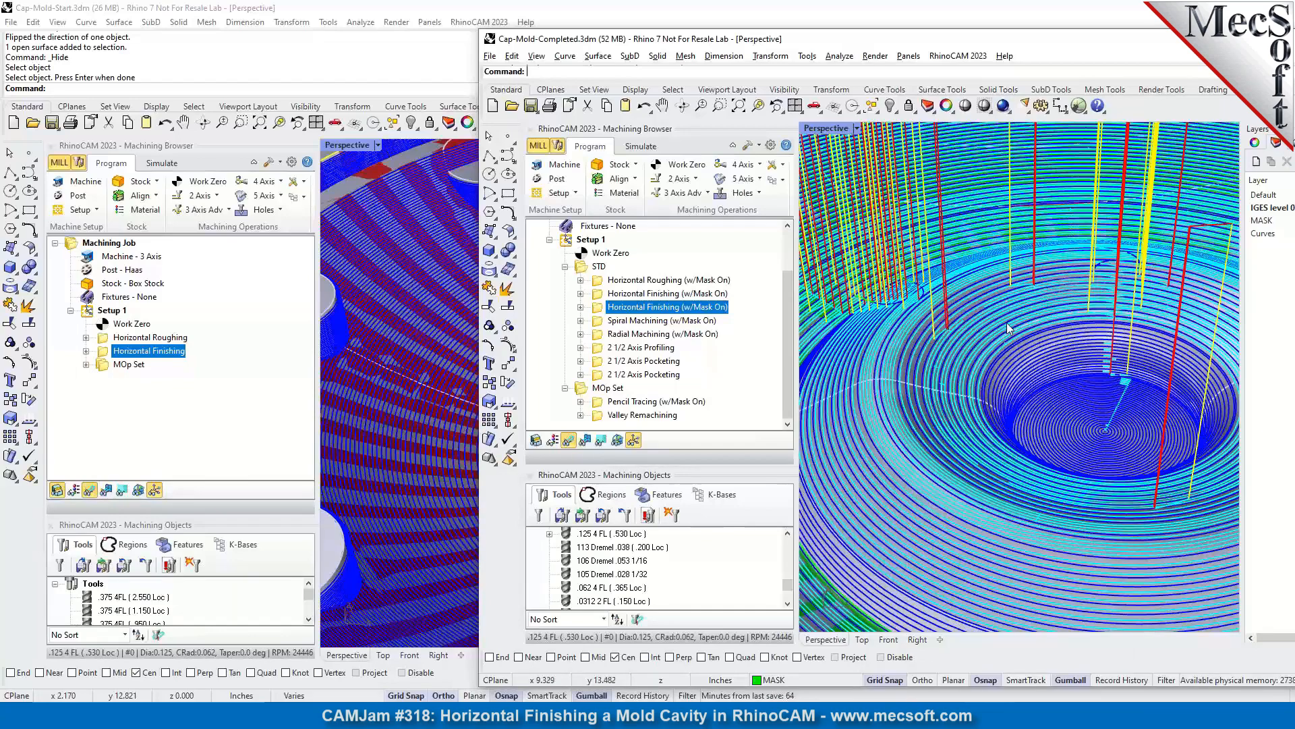
drag(984, 38, 0, 54)
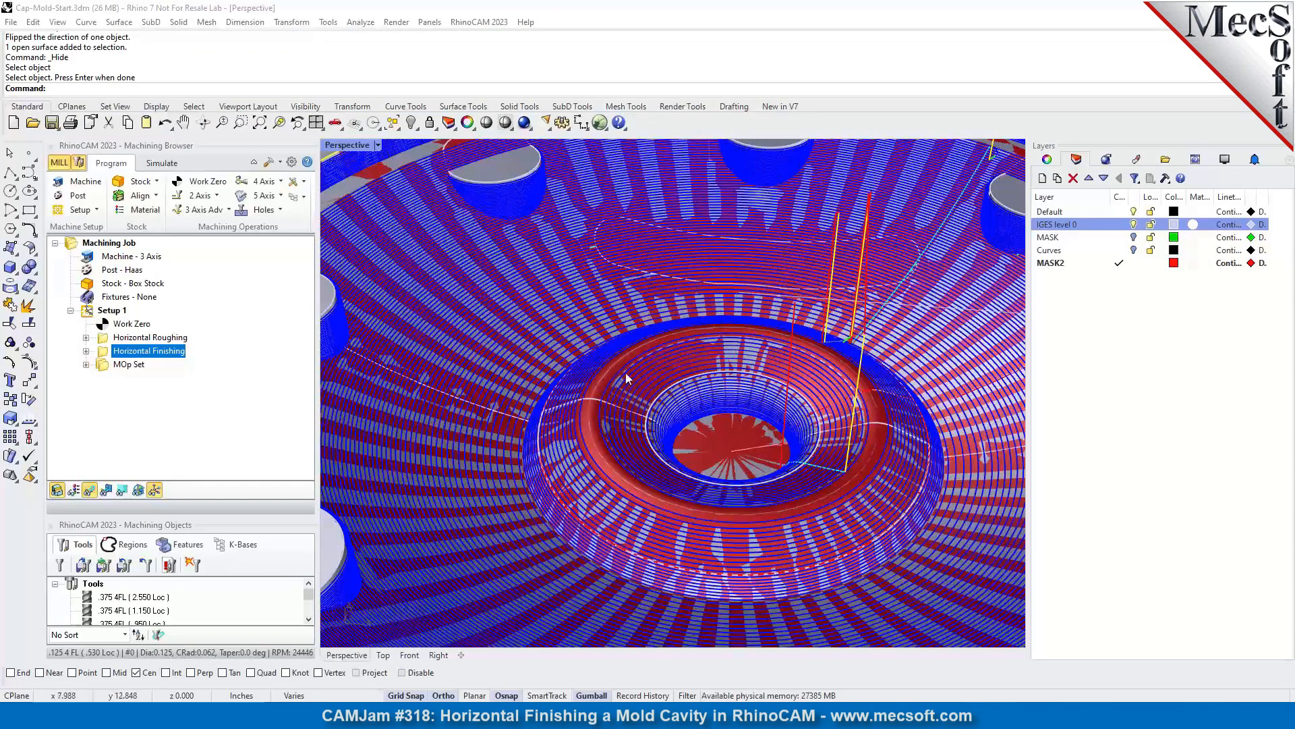
Step: Simulate the Horizontal Finishing operation with the toolpath and part model hidden, and inspect the cut stock around the central hub
scroll(699, 374, down, 5)
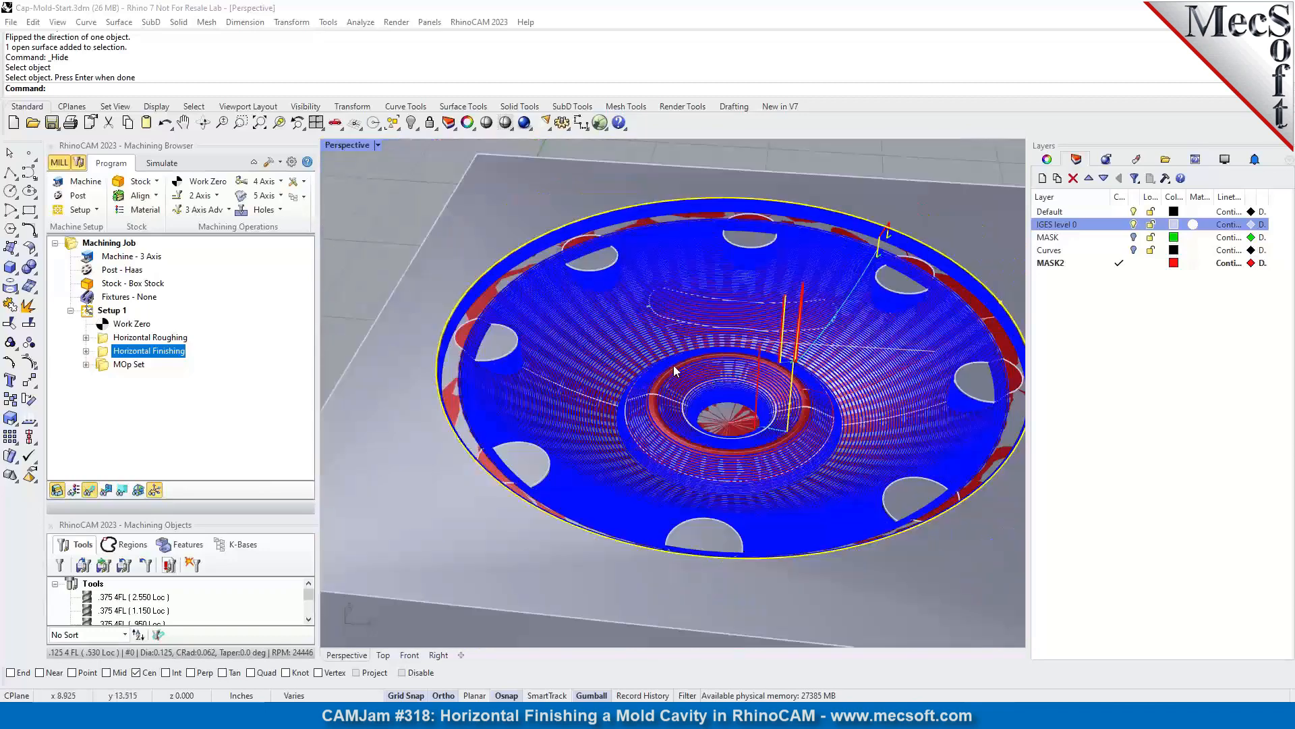
click(159, 163)
click(122, 470)
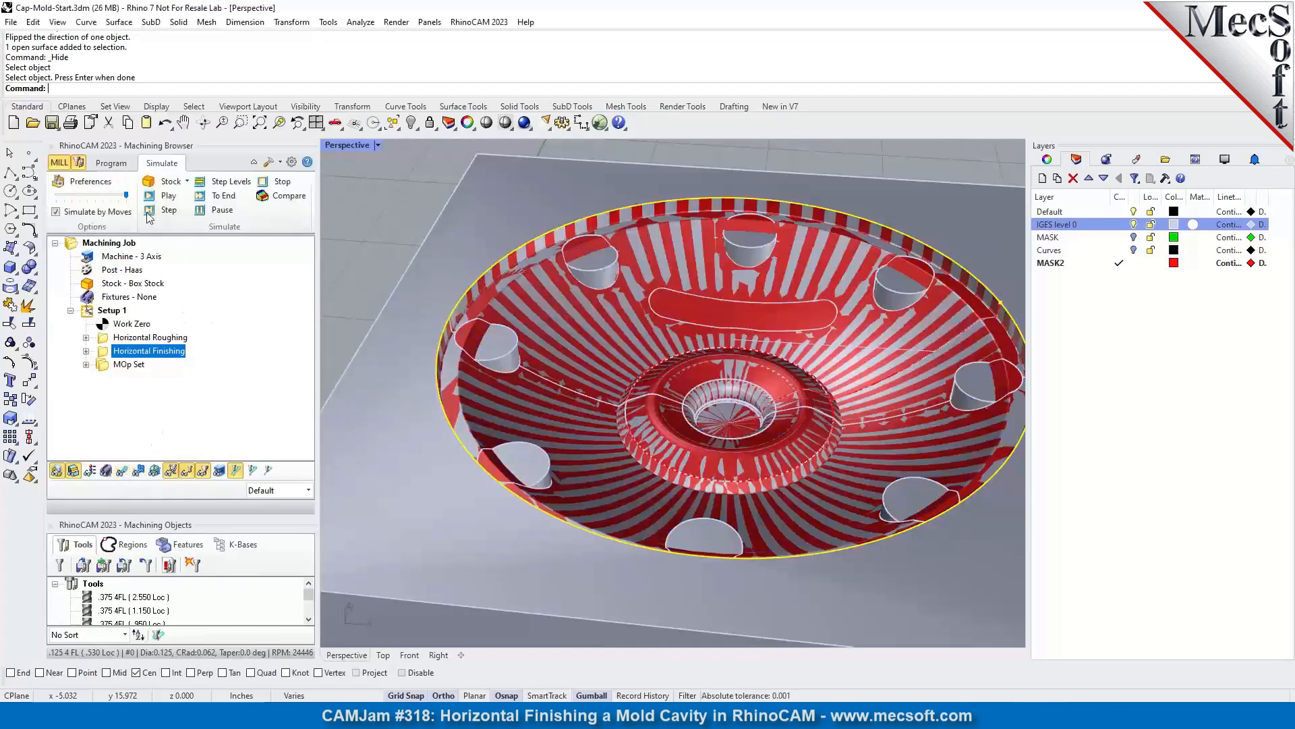
click(167, 196)
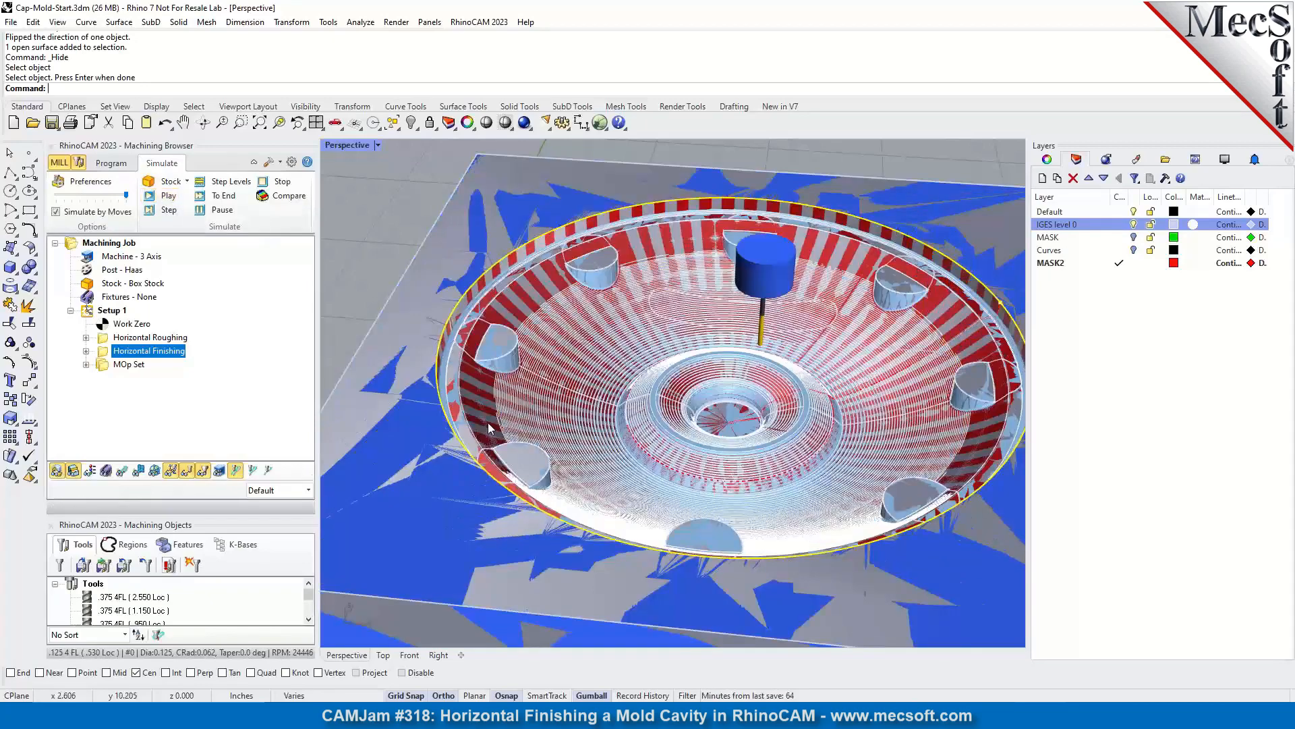
click(58, 471)
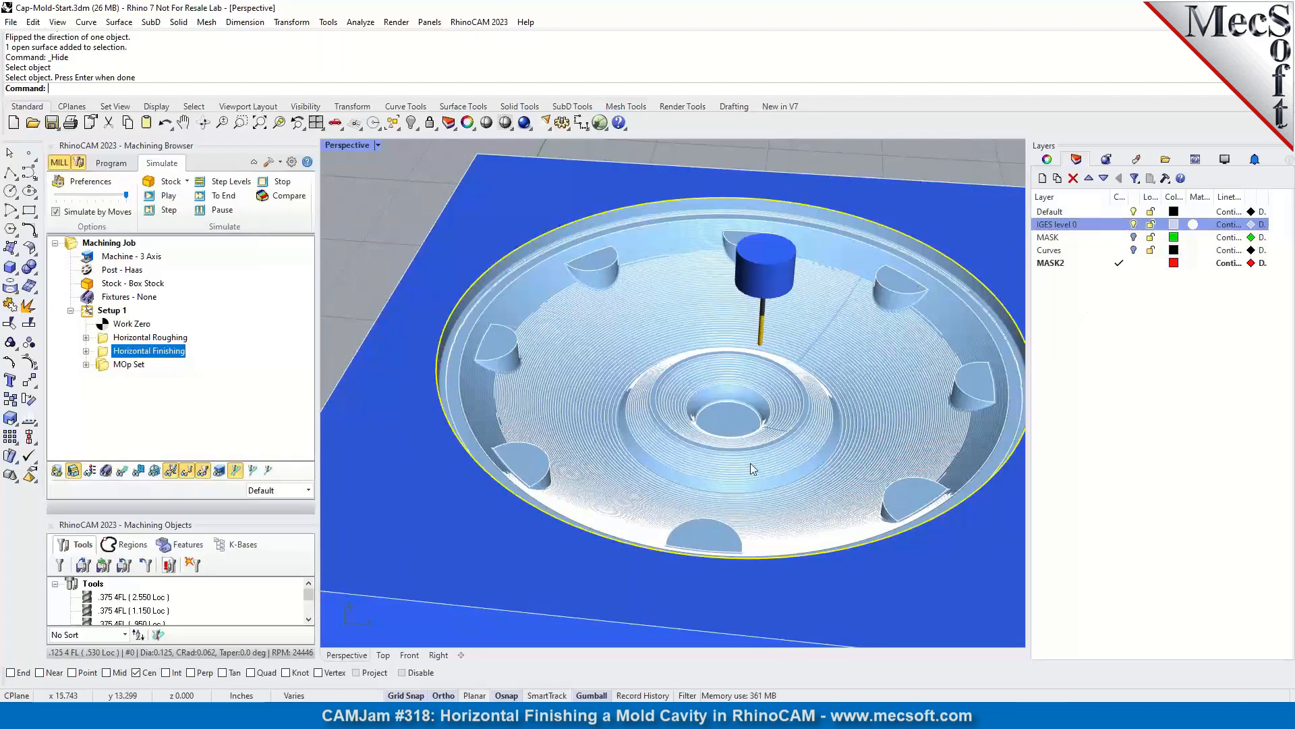
scroll(791, 396, up, 8)
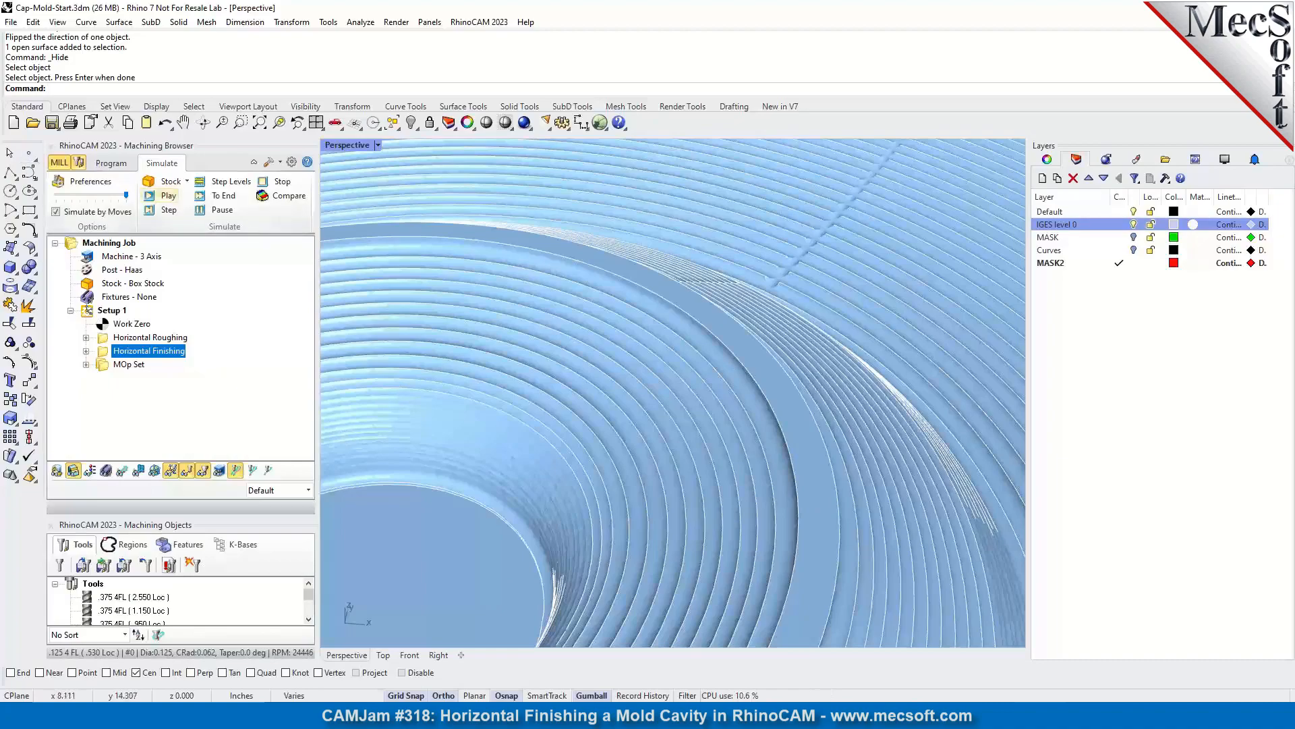
Step: Bring the Cap-Mold-Completed.3dm window back over the simulated start file
drag(0, 52, 891, 499)
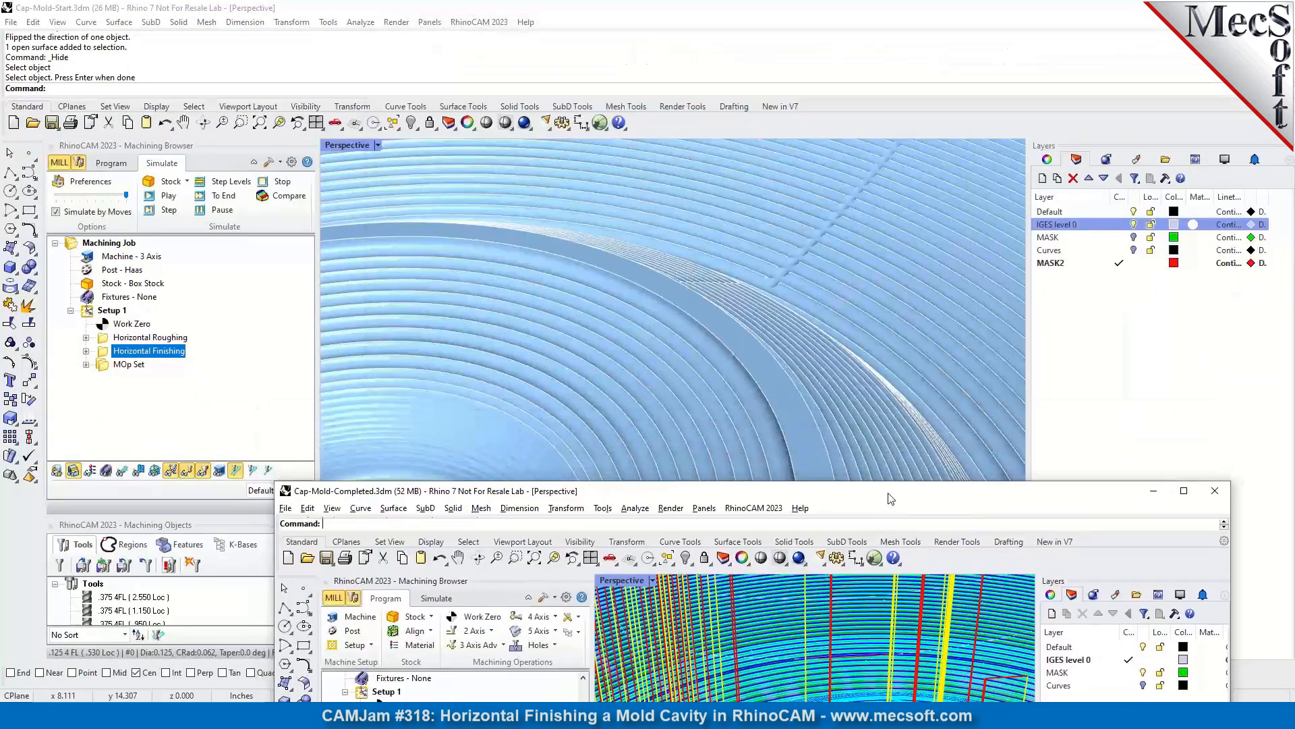